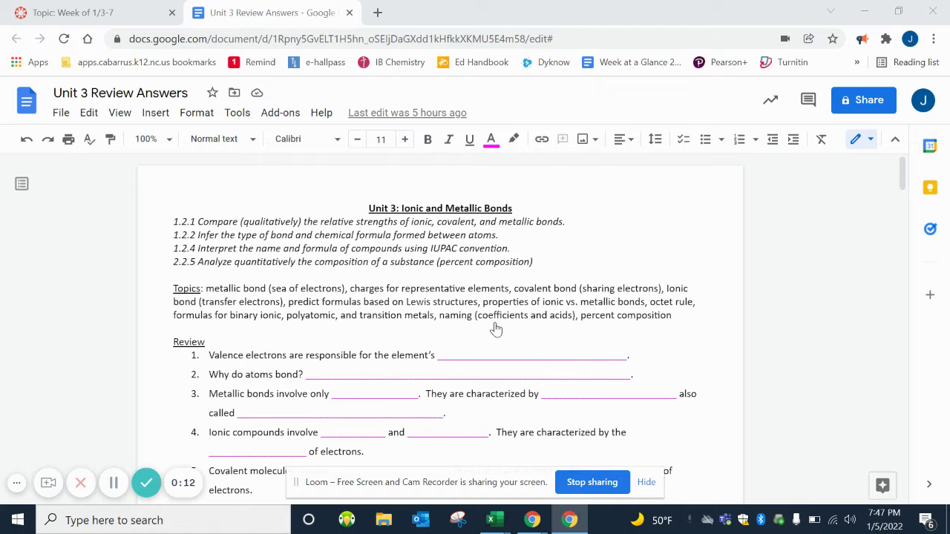
Fill the blank in review question 1 about valence electrons with "chemical properties"
scroll(496, 329, down, 1)
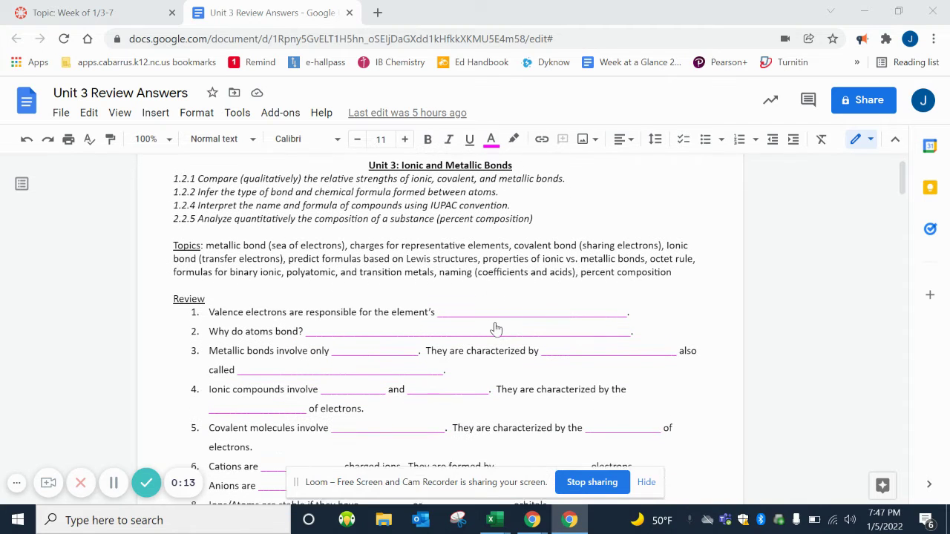
scroll(495, 329, down, 1)
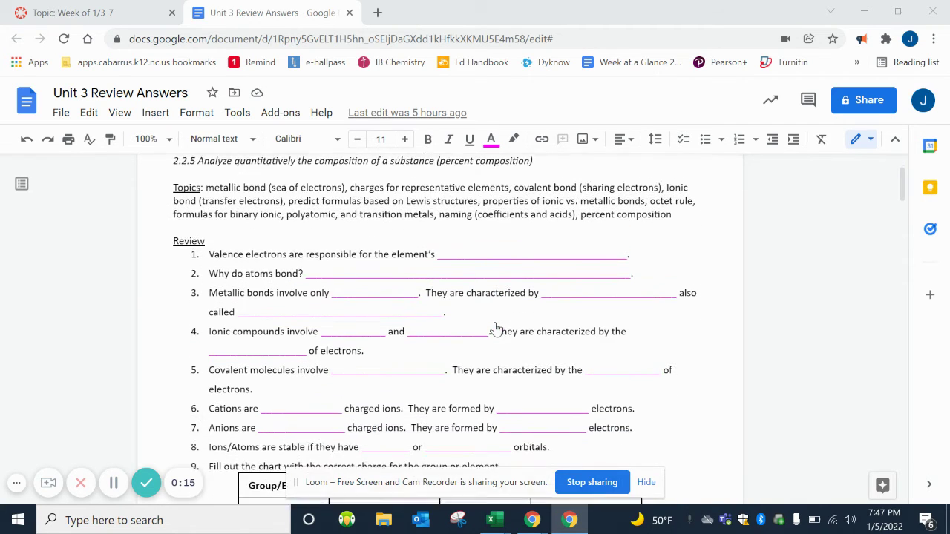
double_click(496, 255)
text(chemical)
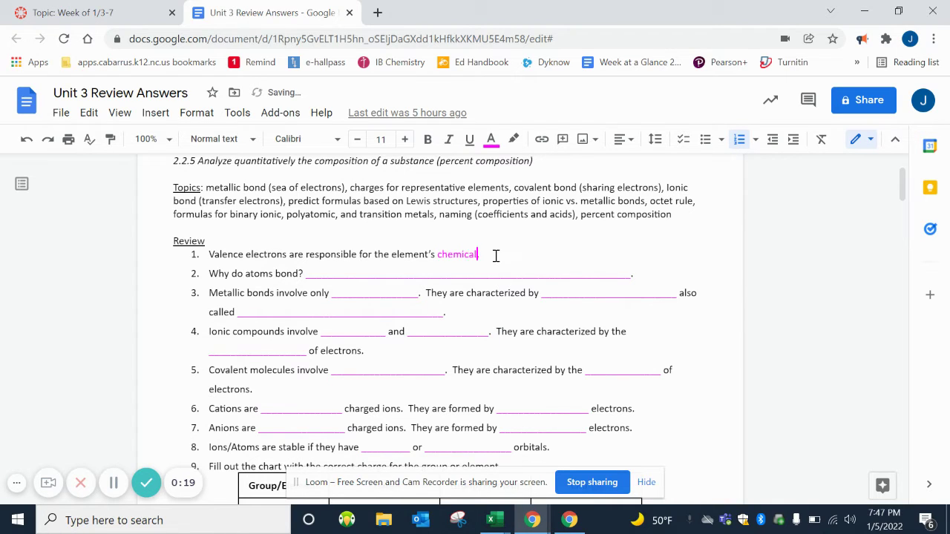
text( properties.)
Answer question 2 with "Stable, have a full outer shell, 8 valence electrons (except H, 2)", accepting the suggested spelling and grammar corrections
double_click(564, 272)
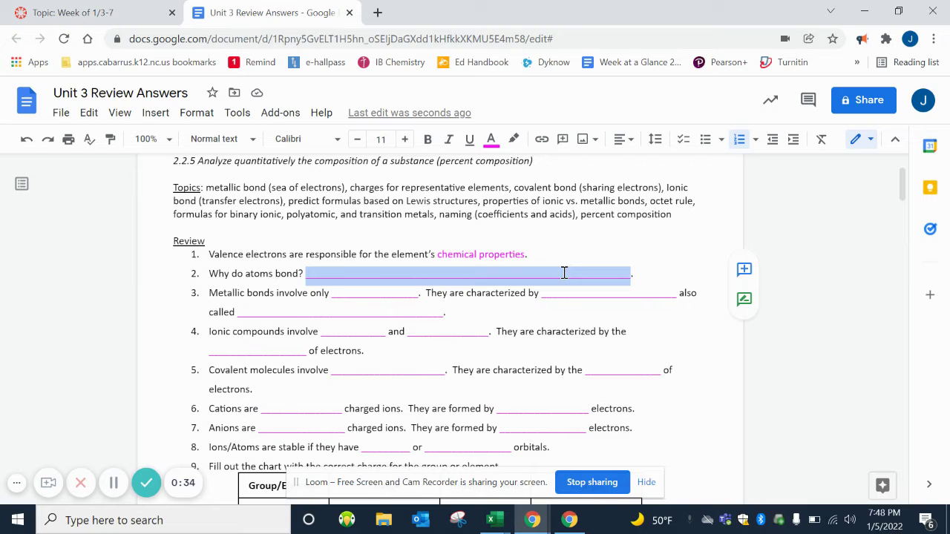
text(stable, have )
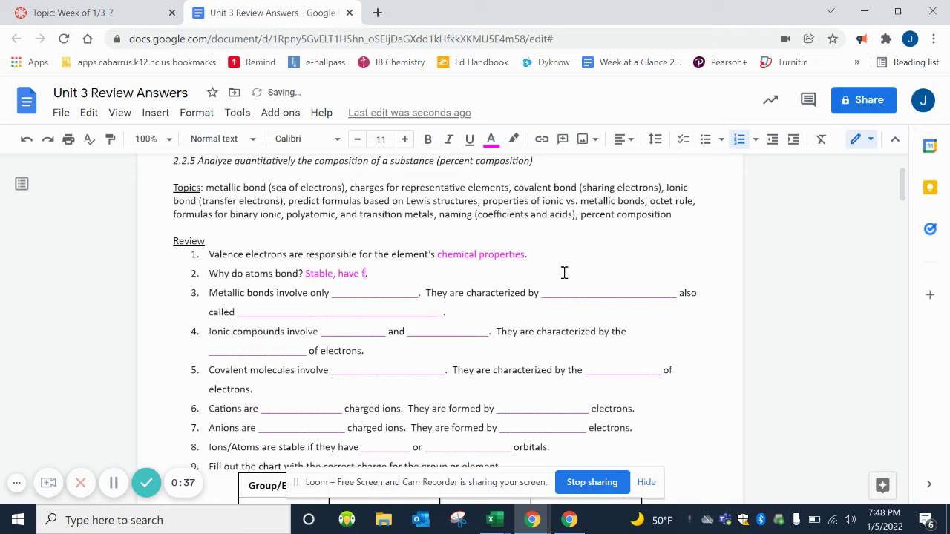
text(full outershell, 8 valence ele)
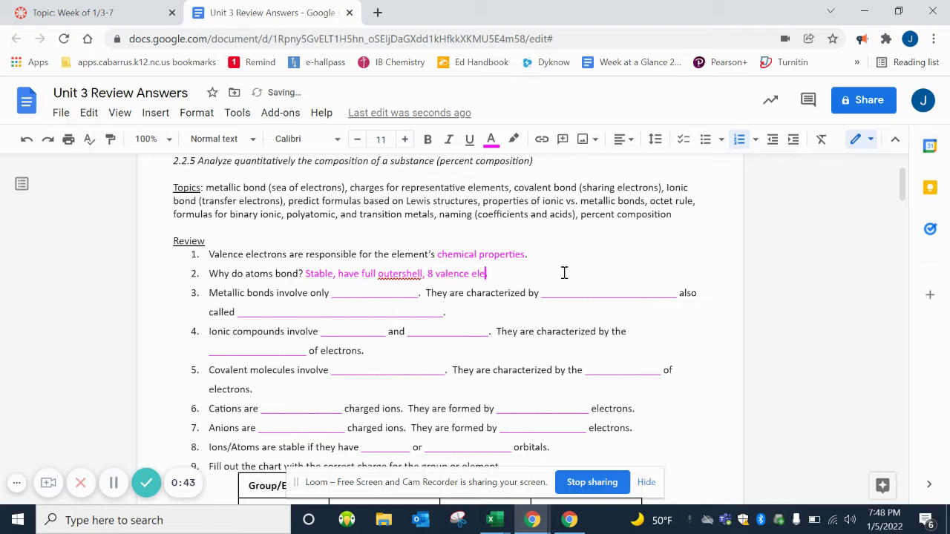
text(ctrons.(except H, 2).)
right_click(404, 275)
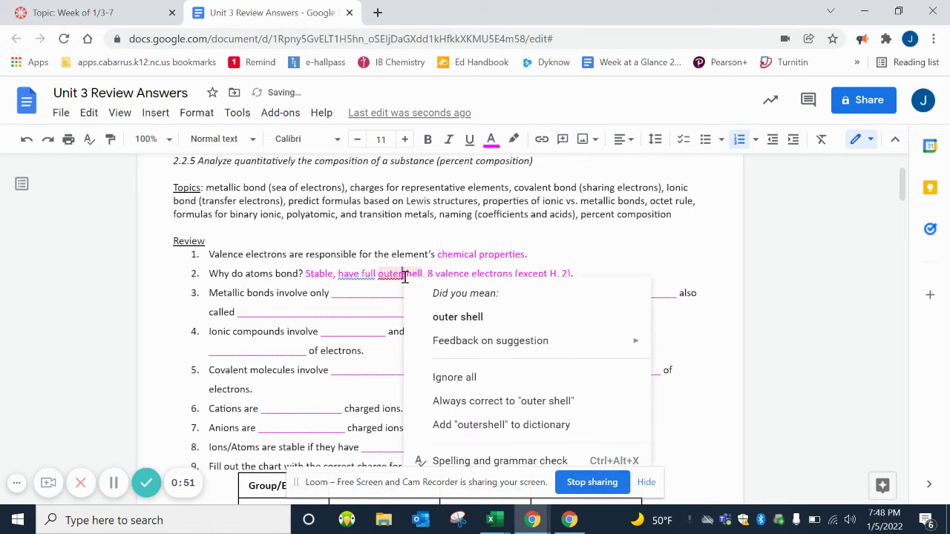
click(441, 318)
right_click(358, 276)
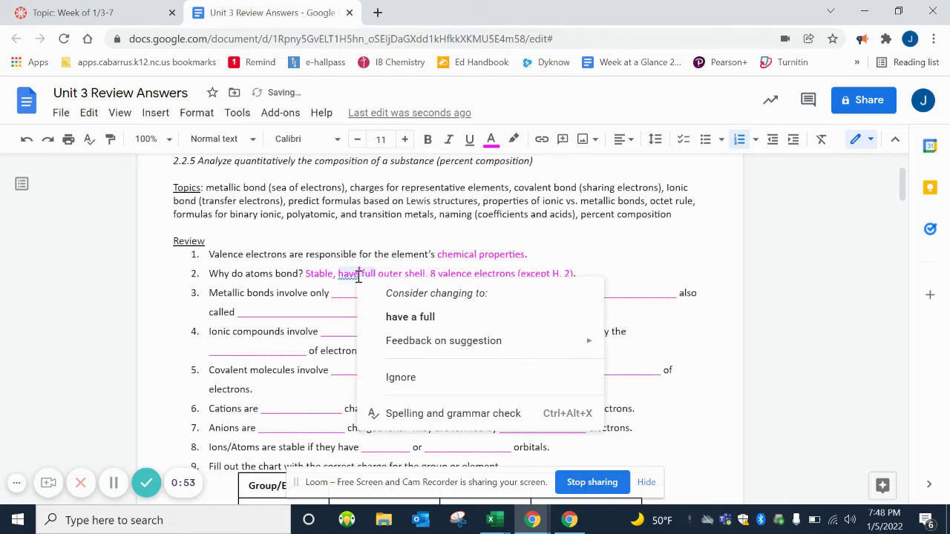
click(391, 316)
Fill the first blank of question 3 on metallic bonds with "metals"
double_click(357, 294)
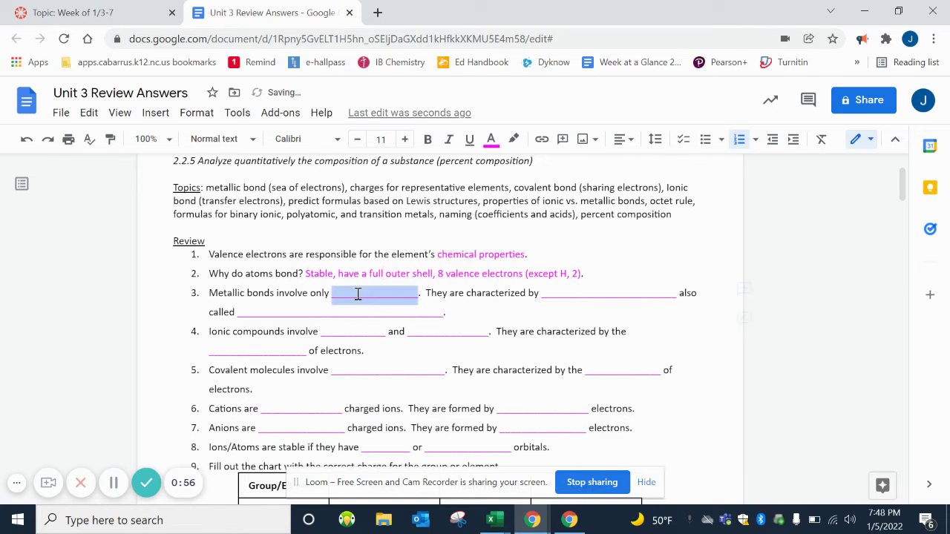
text(metal)
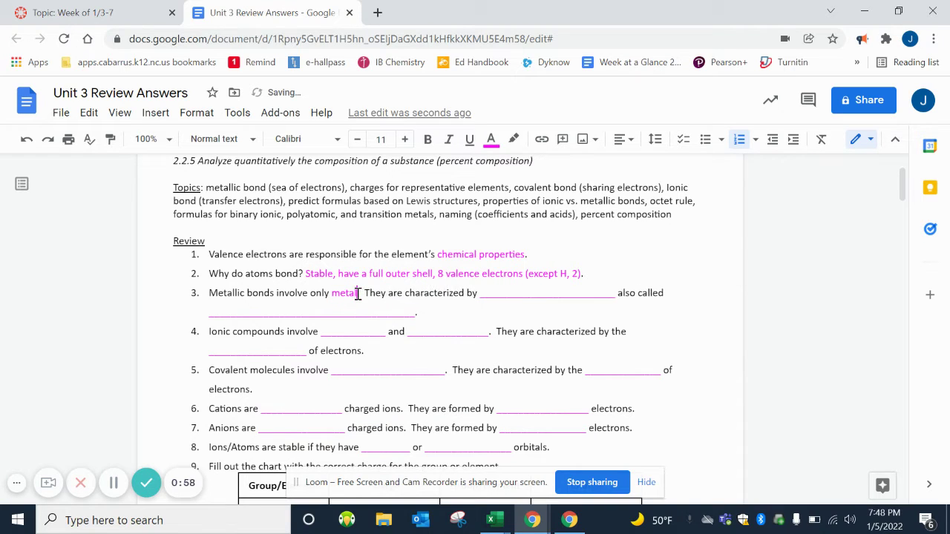
text(s)
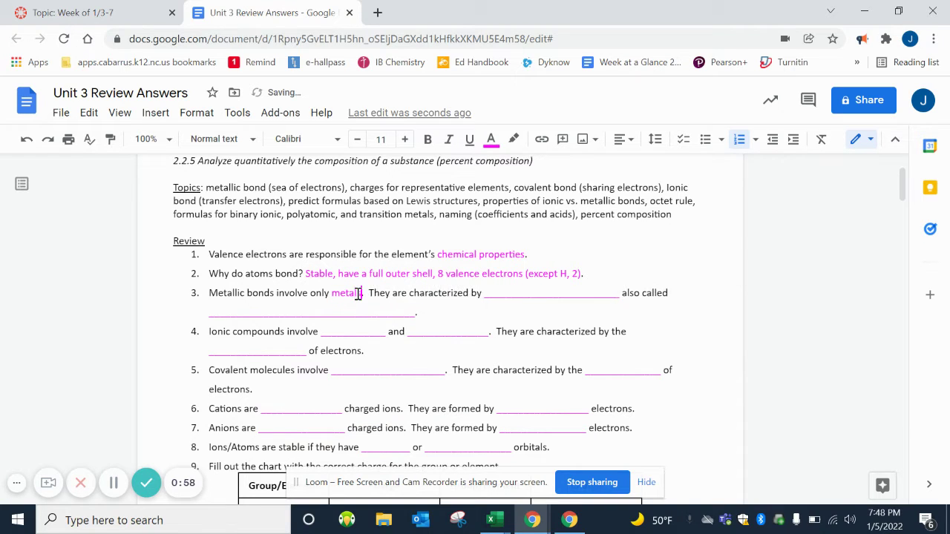
Complete the remaining blanks of question 3 with "delocalized electrons" and "sea of electrons"
double_click(522, 292)
text(delo)
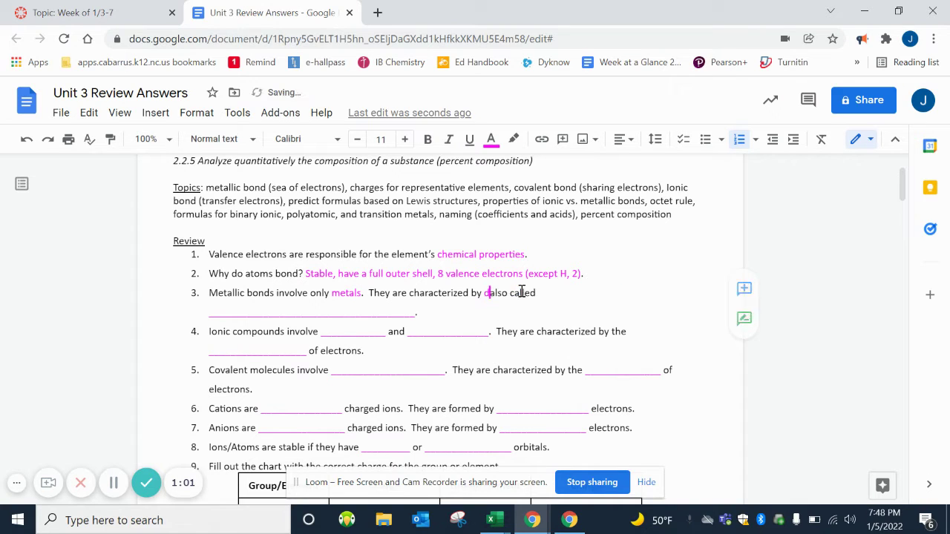
text(ca)
key(BackSpace)
key(BackSpace)
key(BackSpace)
key(BackSpace)
text(localized electrons)
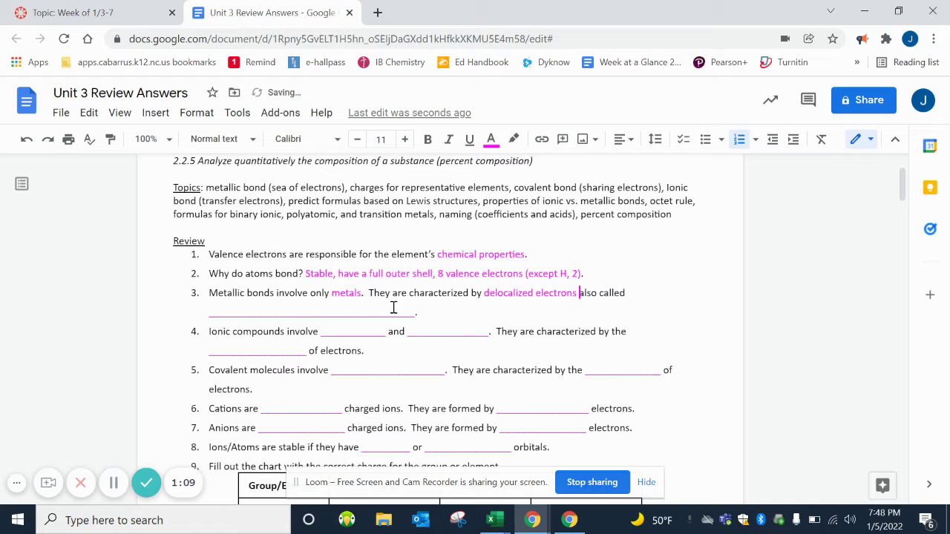
double_click(380, 311)
text(sea of)
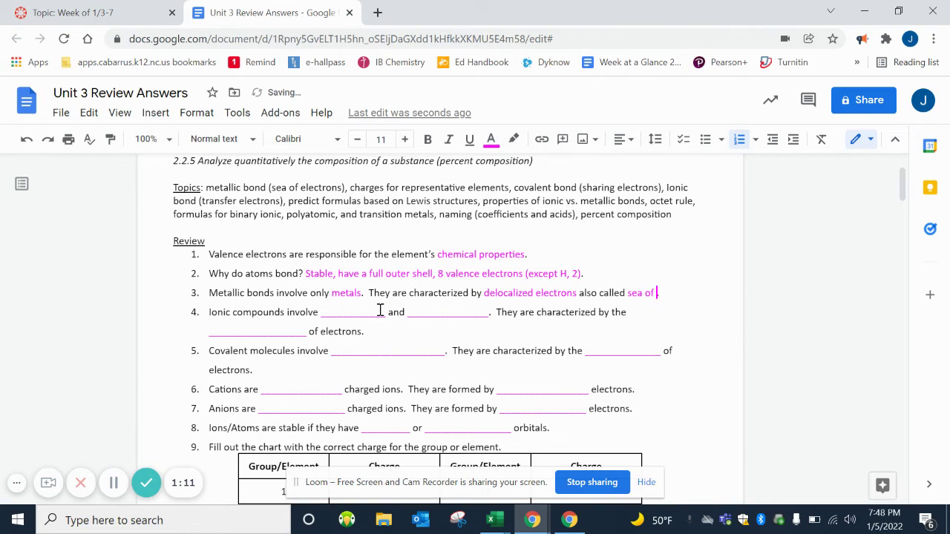
text( electrons.)
Fill the first two blanks of question 4 on ionic compounds with "metals" and "nonmetals"
double_click(355, 312)
text(me)
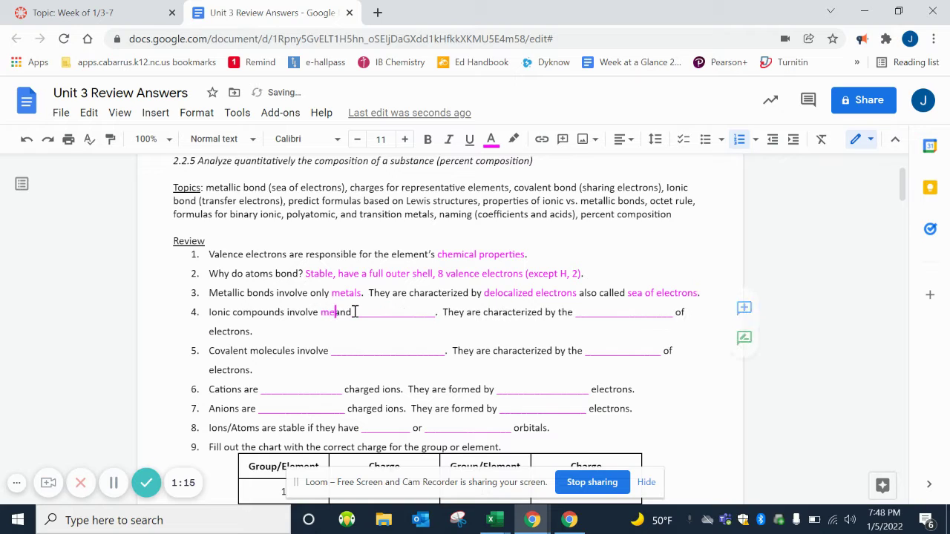
text(tals)
double_click(386, 312)
text(nonmetals)
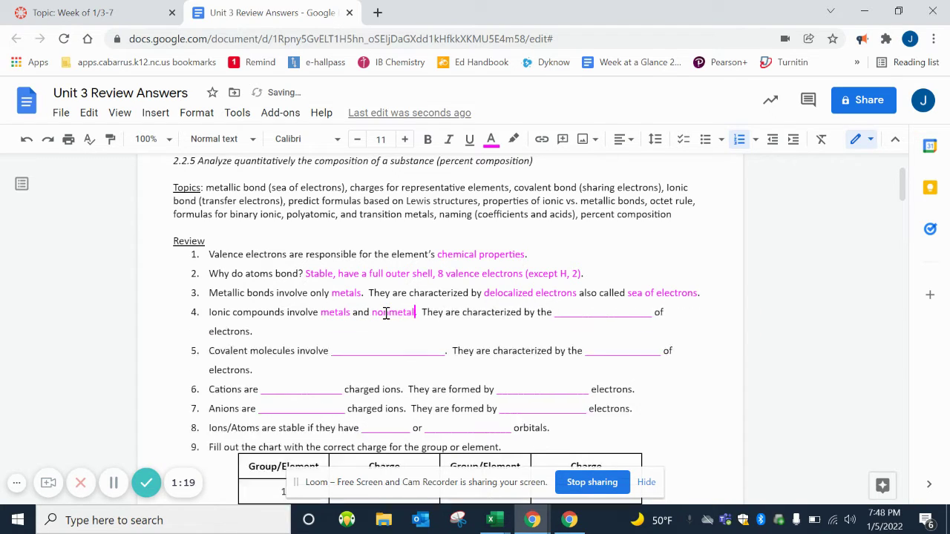
In question 4, add "(cations)" after metals and "(anions)" after nonmetals, and fill the last blank with "transfer"
click(348, 313)
text((cations))
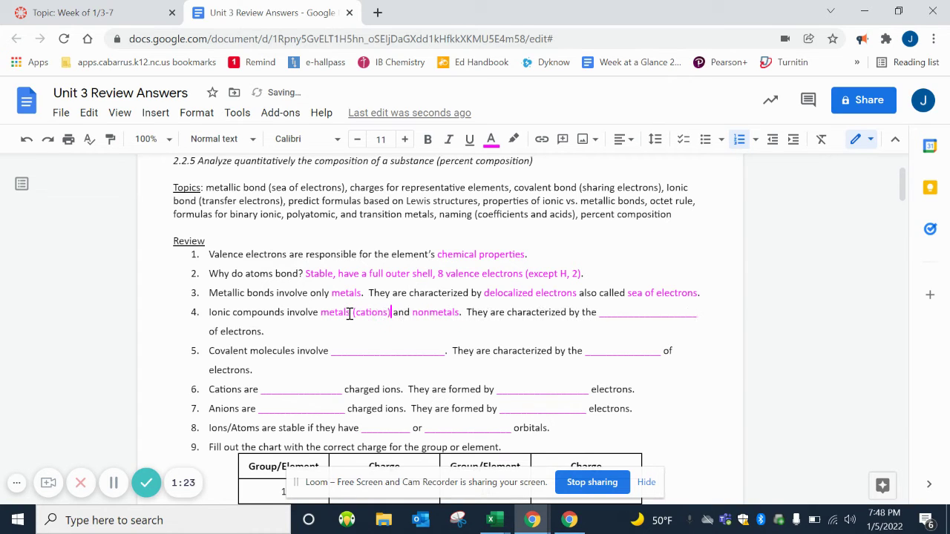
click(459, 313)
text((anions)
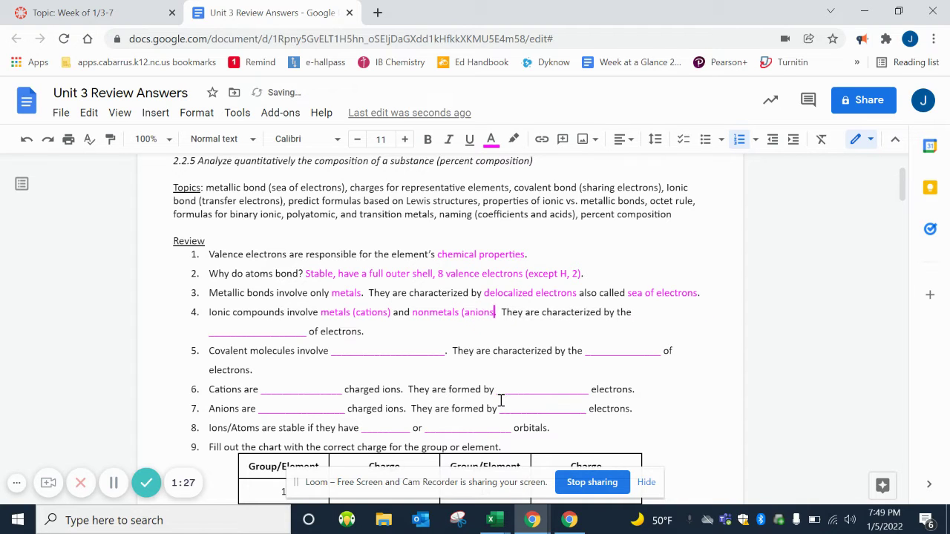
text())
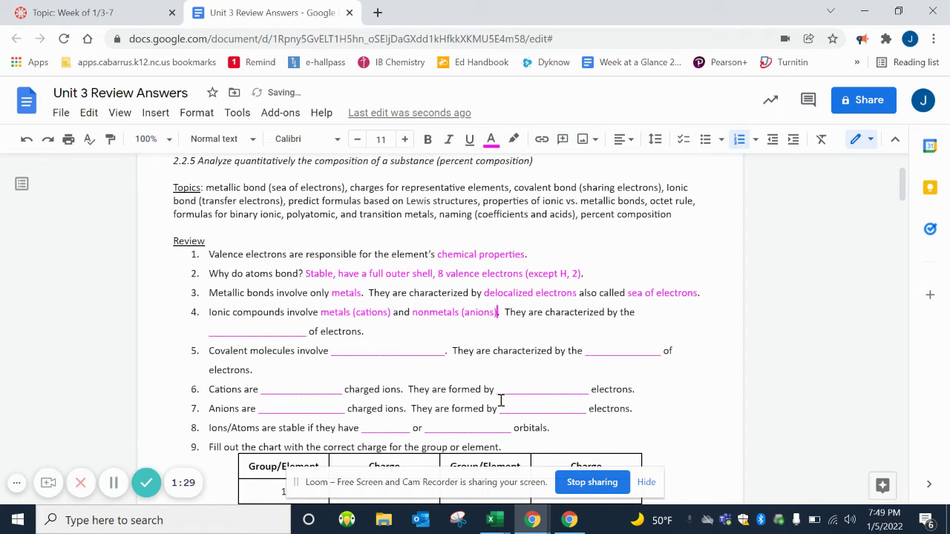
double_click(237, 334)
text(transfer of)
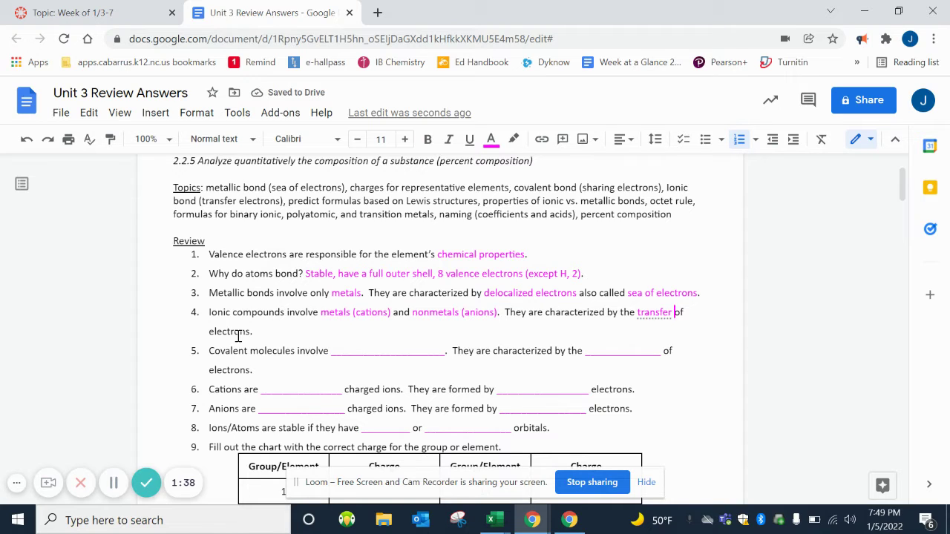
Fill the blanks of question 5 on covalent molecules with "nonmetals" and "sharing"
double_click(350, 349)
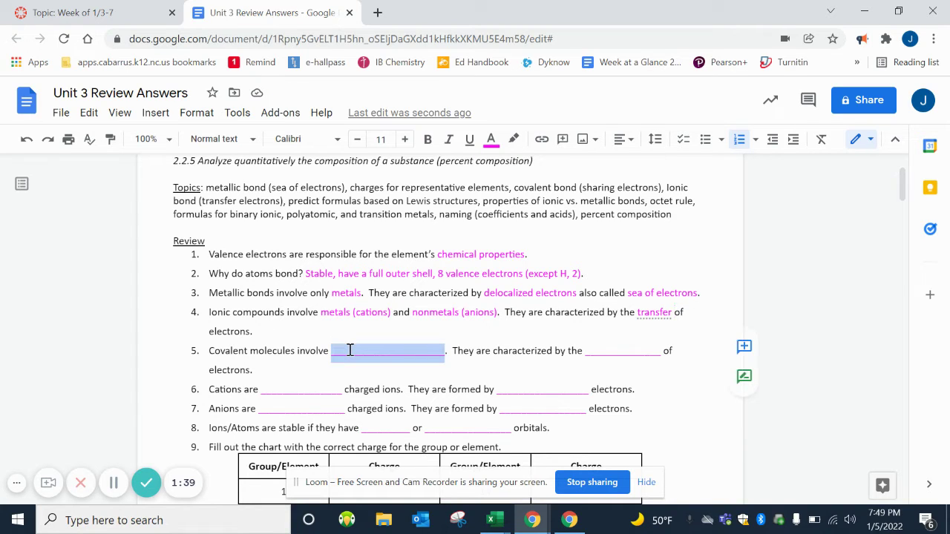
text(nonmetals)
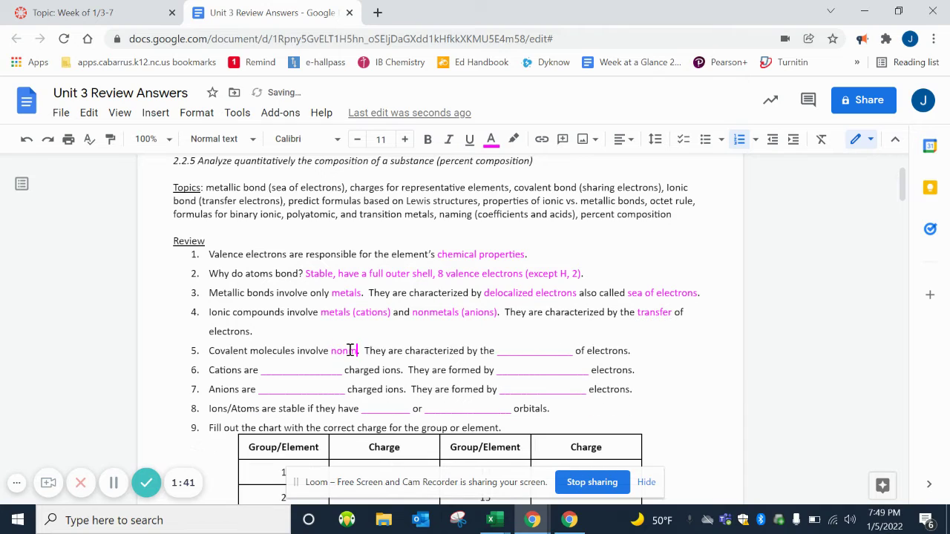
double_click(540, 350)
text(sharing)
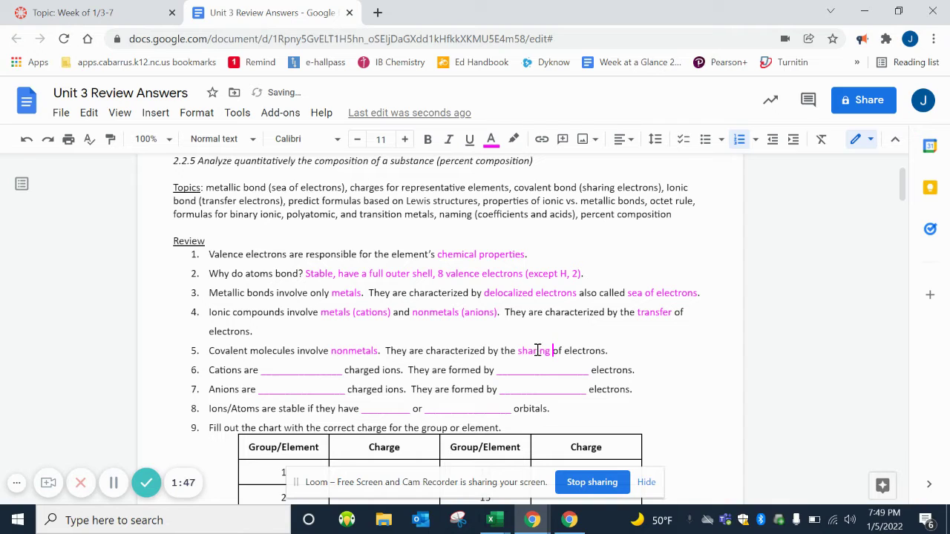
Fill the blanks of question 6 on cations with "positive" and "losing"
double_click(308, 370)
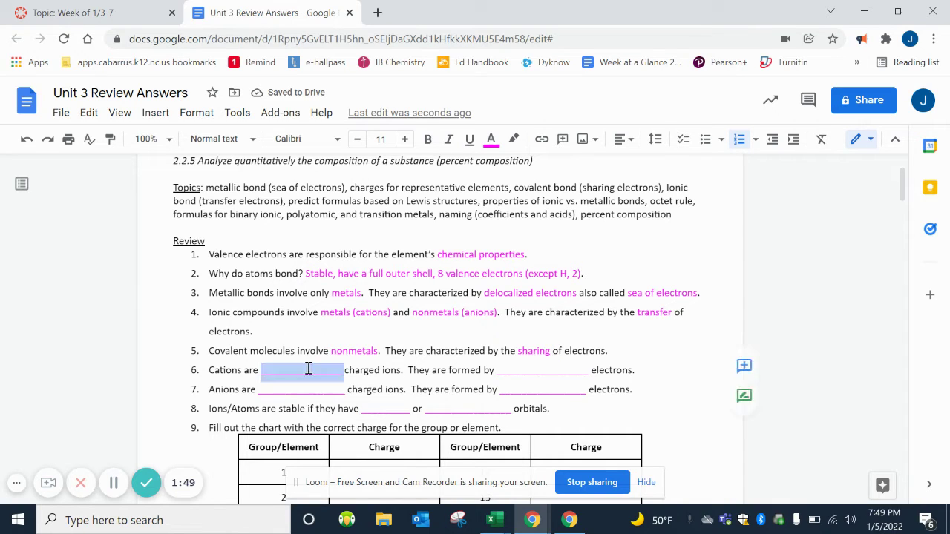
text(positive)
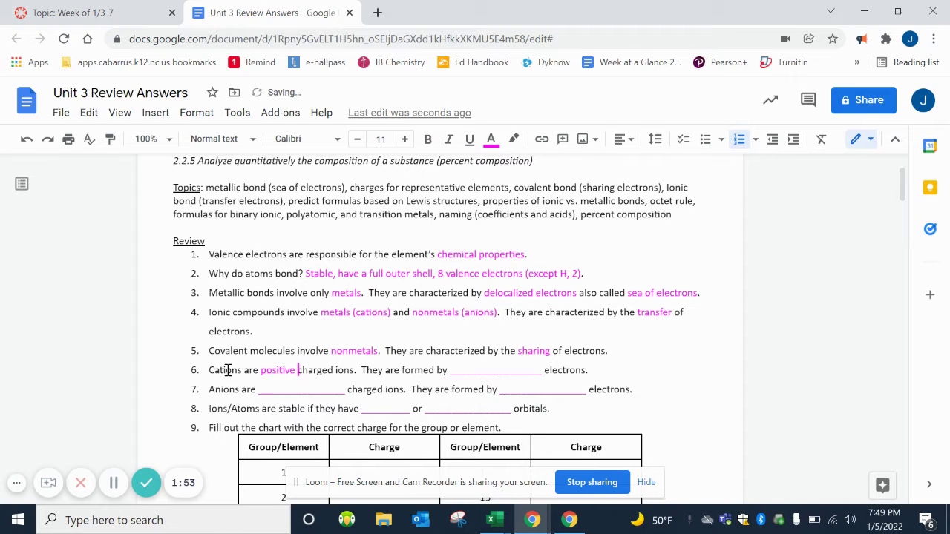
double_click(486, 370)
text(losing)
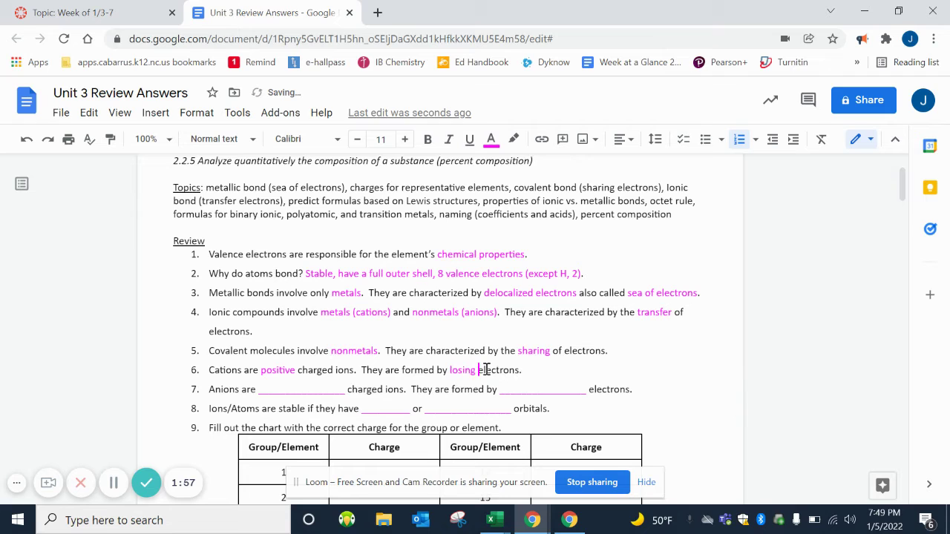
Fill the blanks of question 7 on anions with "negative" and "gaining"
double_click(304, 390)
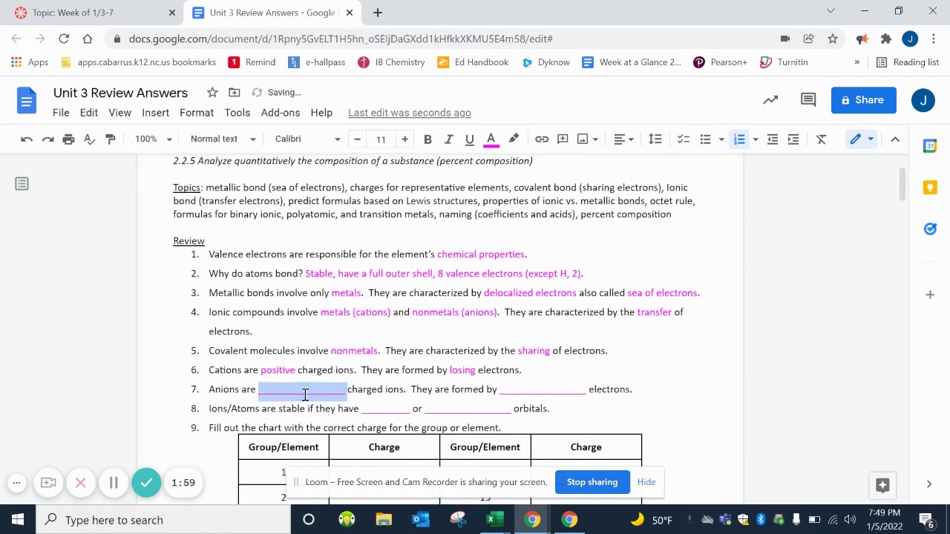
text(negative)
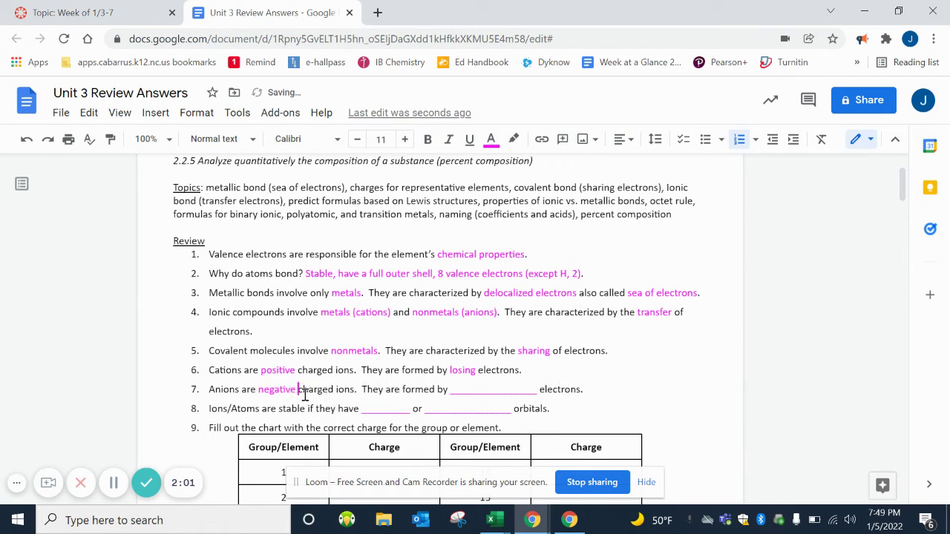
double_click(482, 387)
text(gaining)
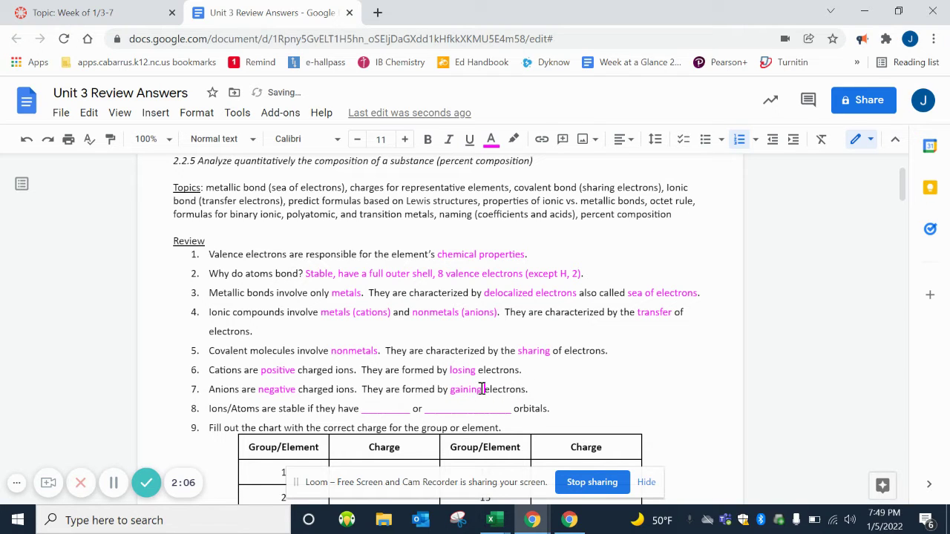
Fill the blanks of question 8 on stable ions and atoms with "8 valence electrons" and "full"
scroll(456, 416, down, 3)
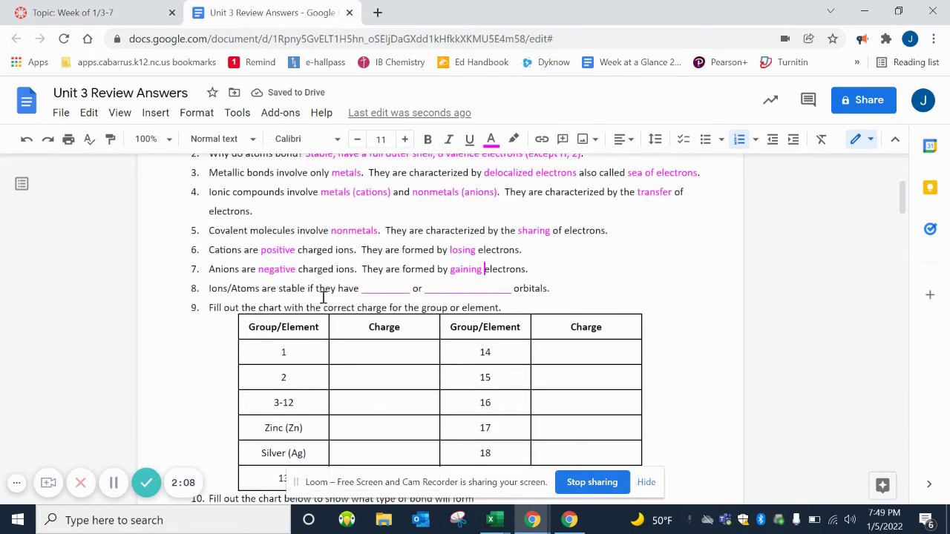
double_click(377, 288)
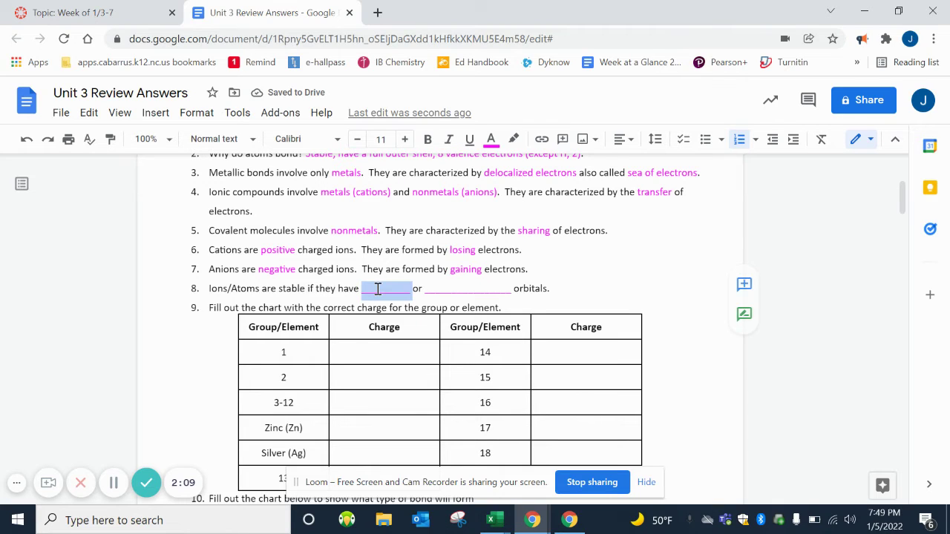
text(8 valence)
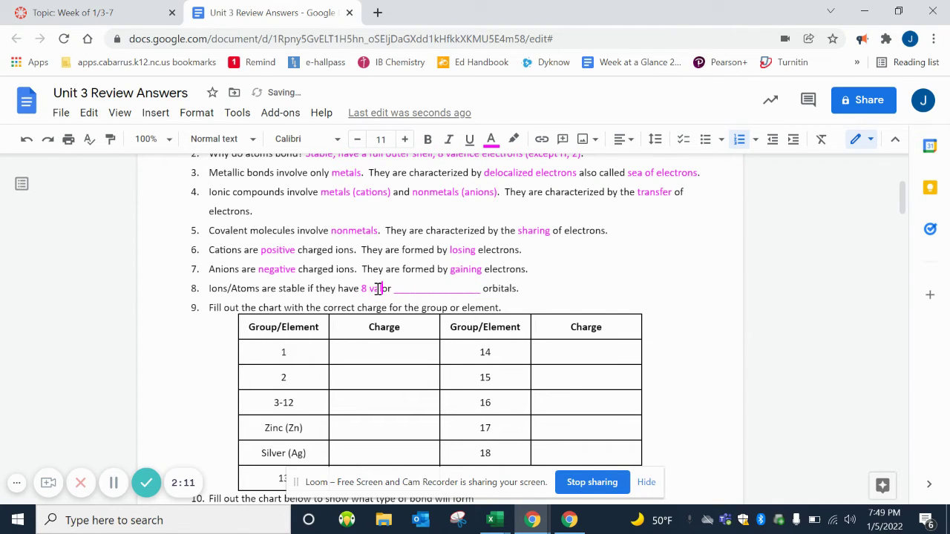
text( electrons)
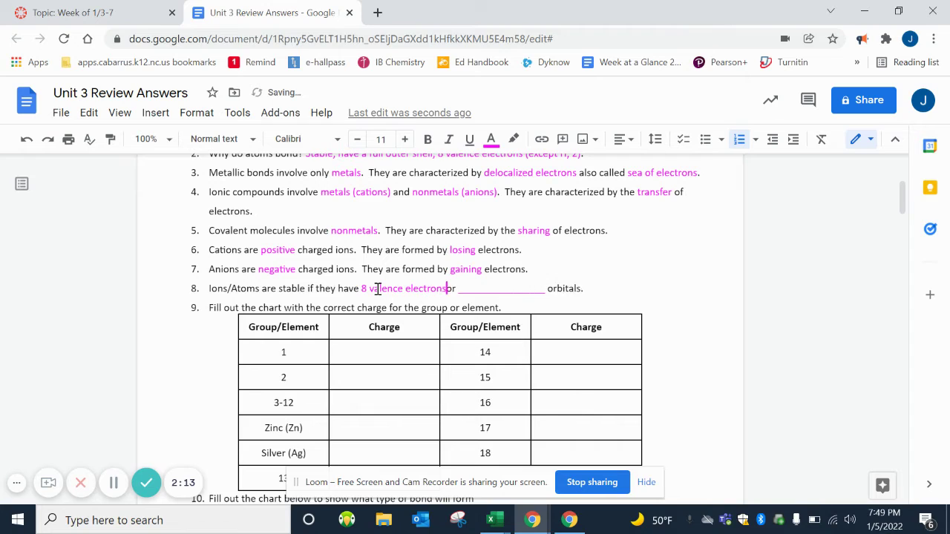
double_click(480, 290)
text(full)
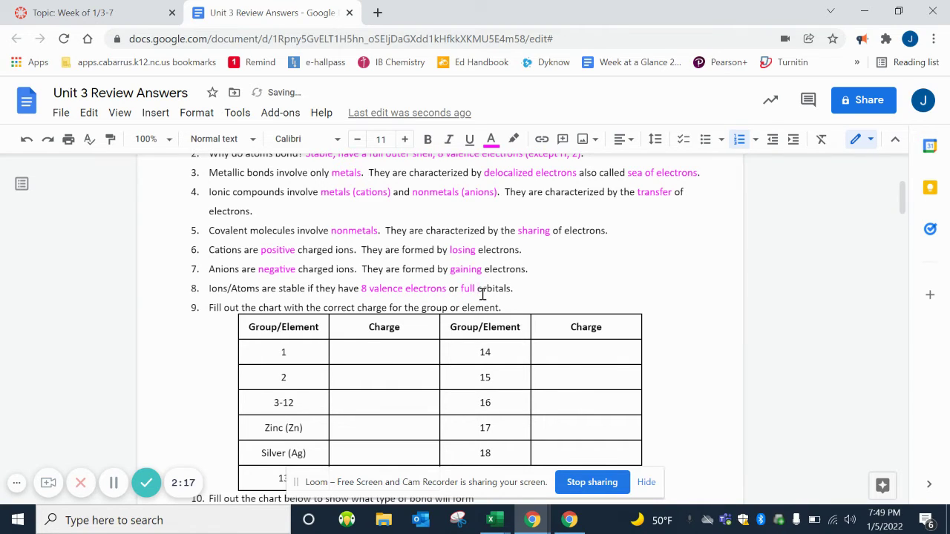
Fill in the question 9 charges for group 1 as +1, group 2 as +2 and groups 3-12 as "vary"
scroll(483, 295, down, 1)
click(400, 272)
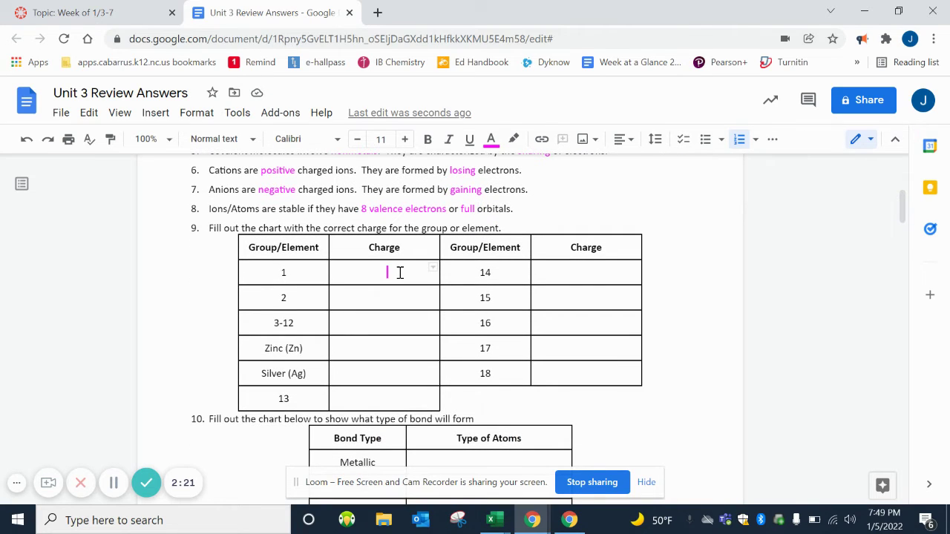
text(+1)
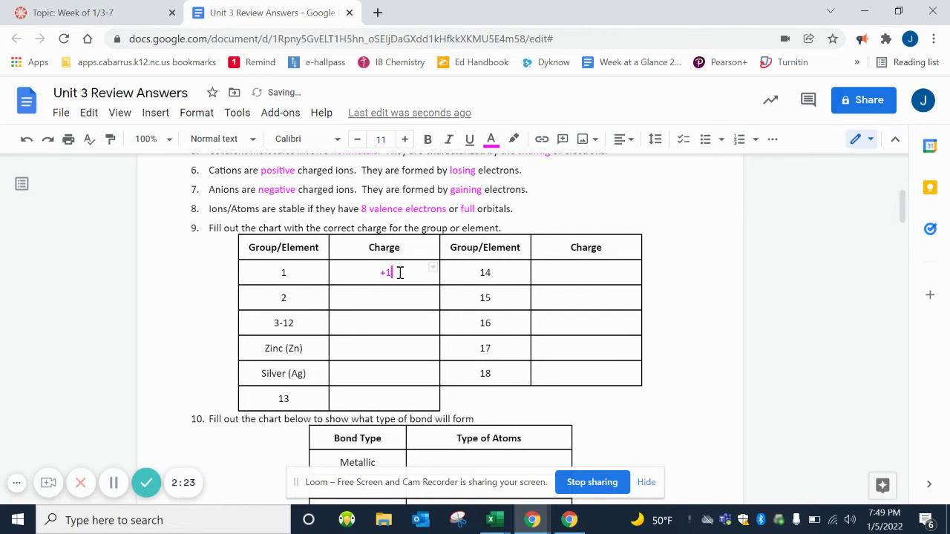
click(389, 297)
text(+2)
click(387, 323)
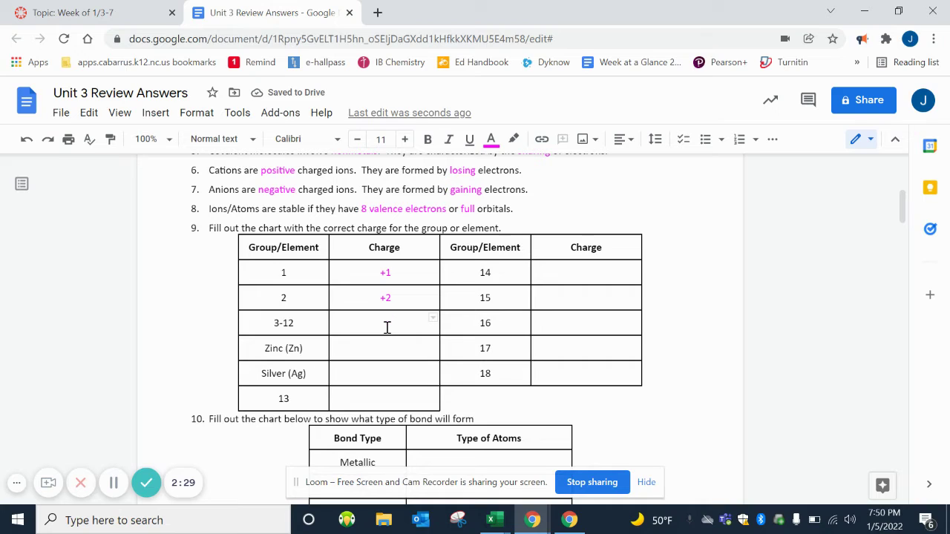
text(vary)
Fill in the question 9 charges for Zinc as +2, Silver as +1 and group 13 as +3
click(388, 348)
text(+2)
click(388, 375)
text(+1)
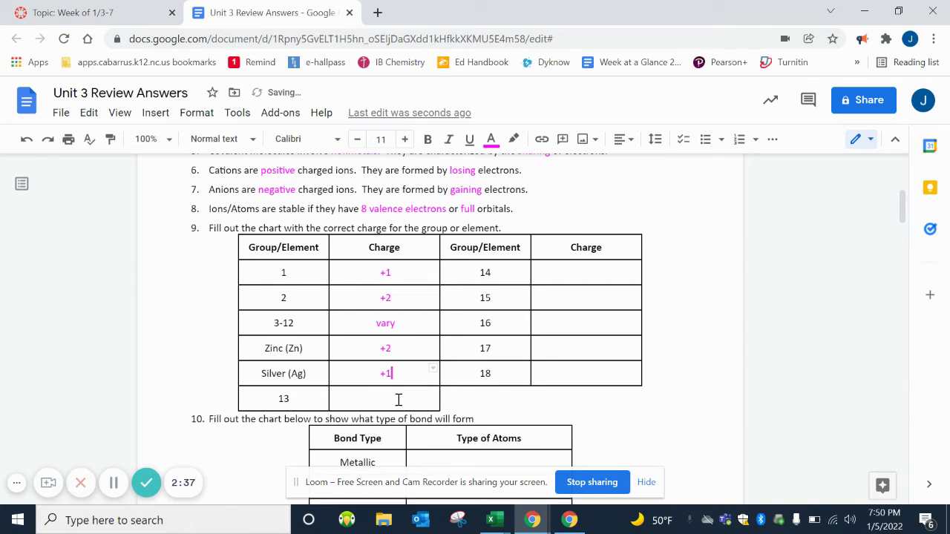
click(399, 403)
text(+3)
Enter "skip" for group 14, -3 for group 15 and -2 for group 16 in the question 9 chart
click(572, 275)
text(skip)
click(585, 300)
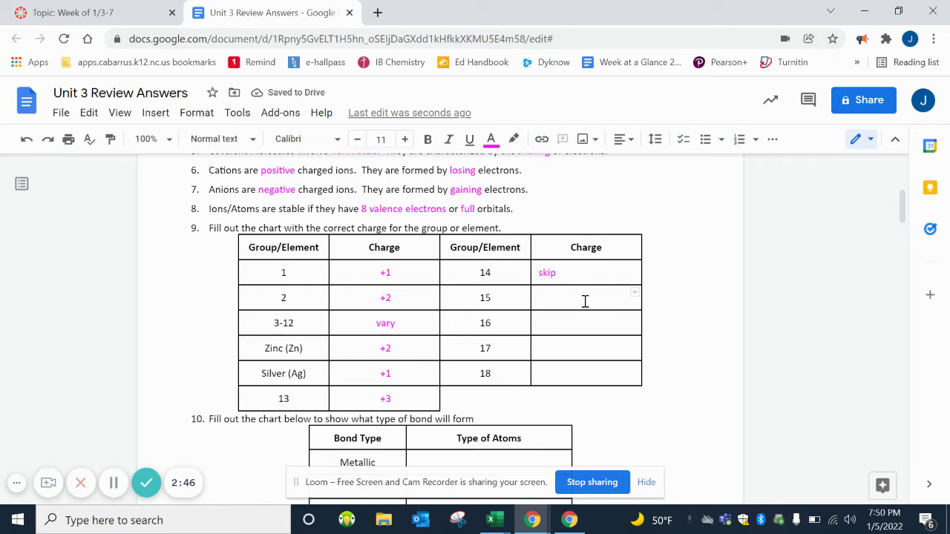
text(-3)
key(Down)
text(-2)
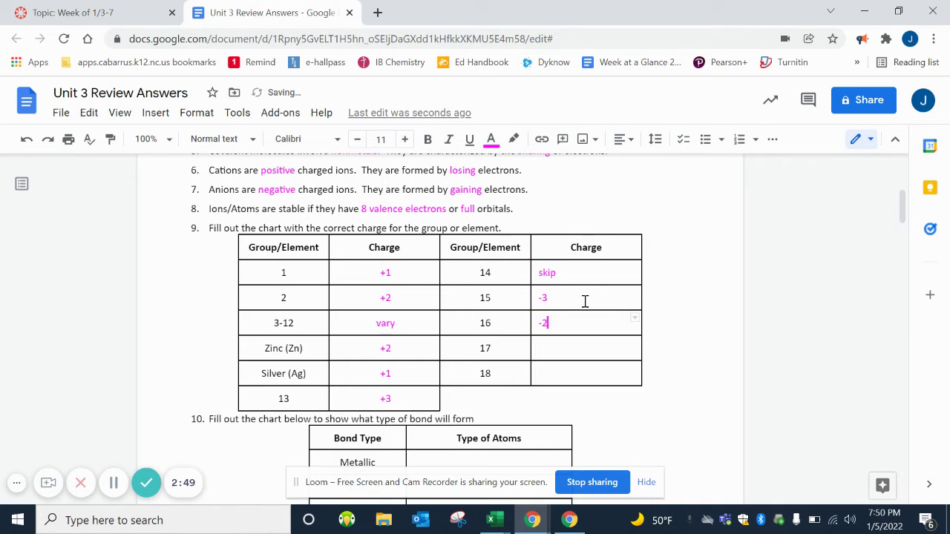
Complete the question 9 chart with charge -1 for group 17 and 0 for group 18
key(Down)
text(-1)
key(Down)
right_click(585, 302)
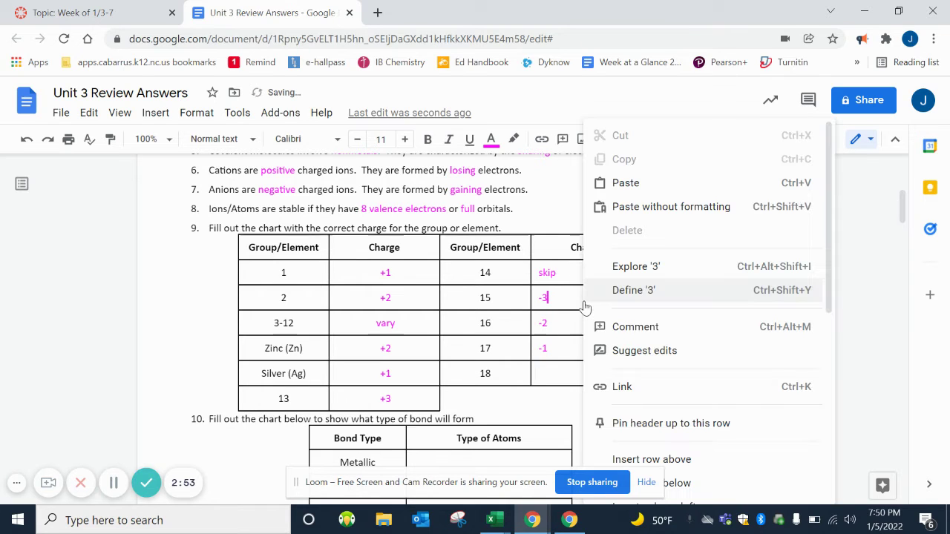
click(558, 370)
text(0)
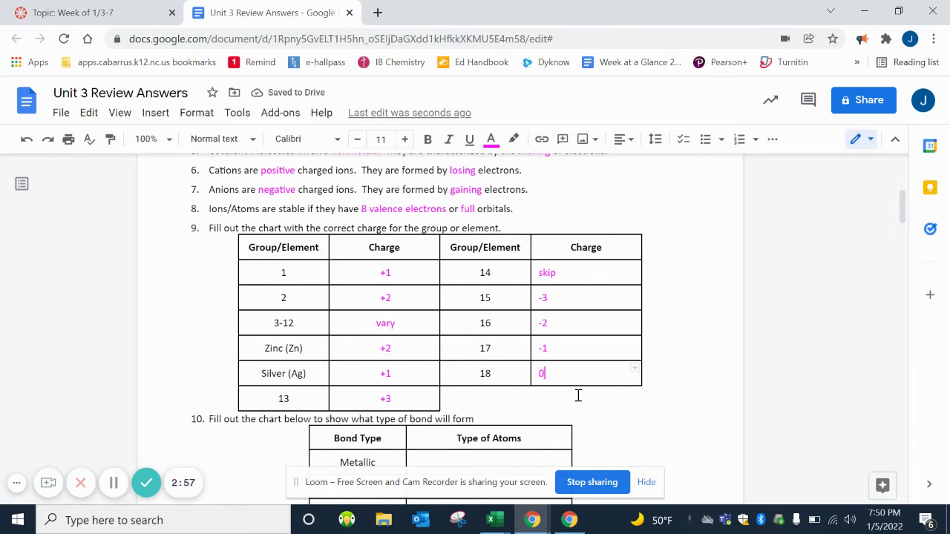
In the question 10 chart, enter "metals" for Metallic and "Metals and nonmetals" for Ionic
scroll(577, 396, down, 5)
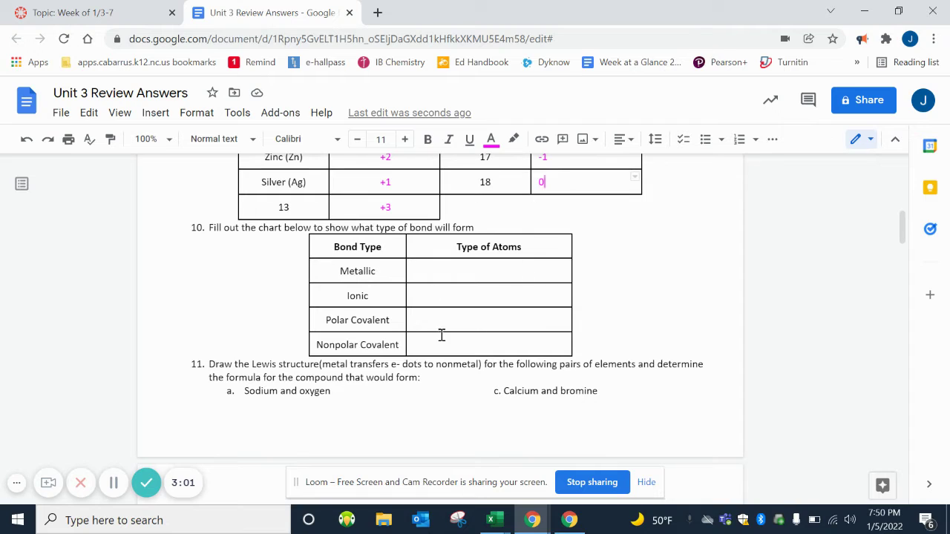
click(513, 271)
text(metals)
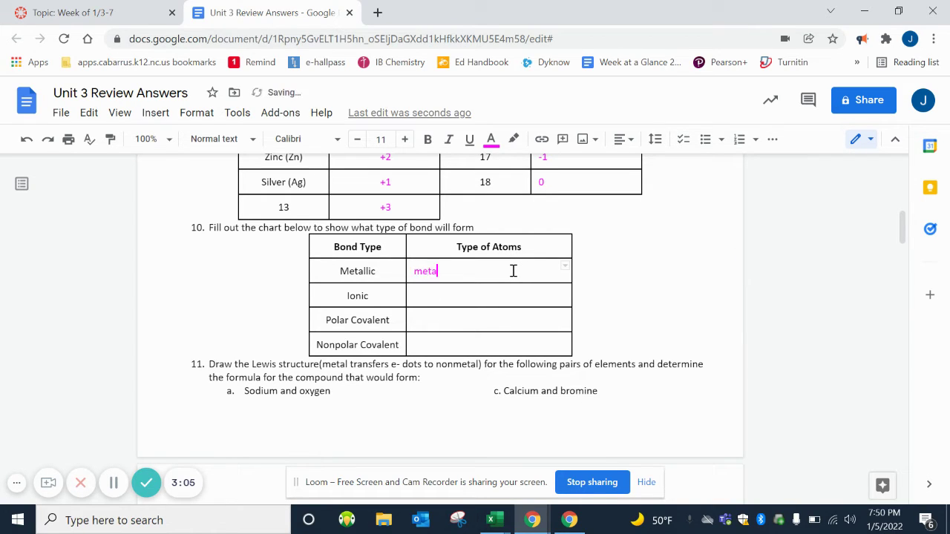
click(506, 294)
text(Metals and )
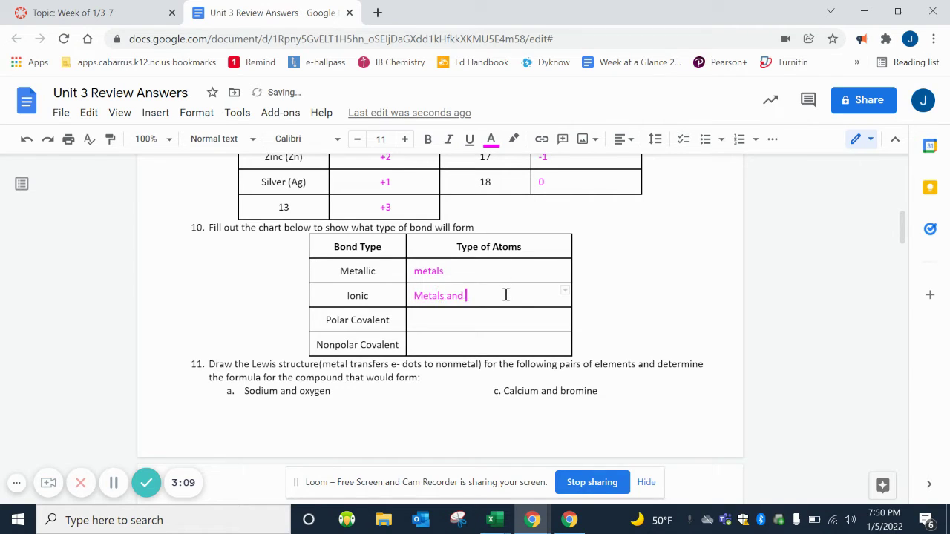
text(nonmetals)
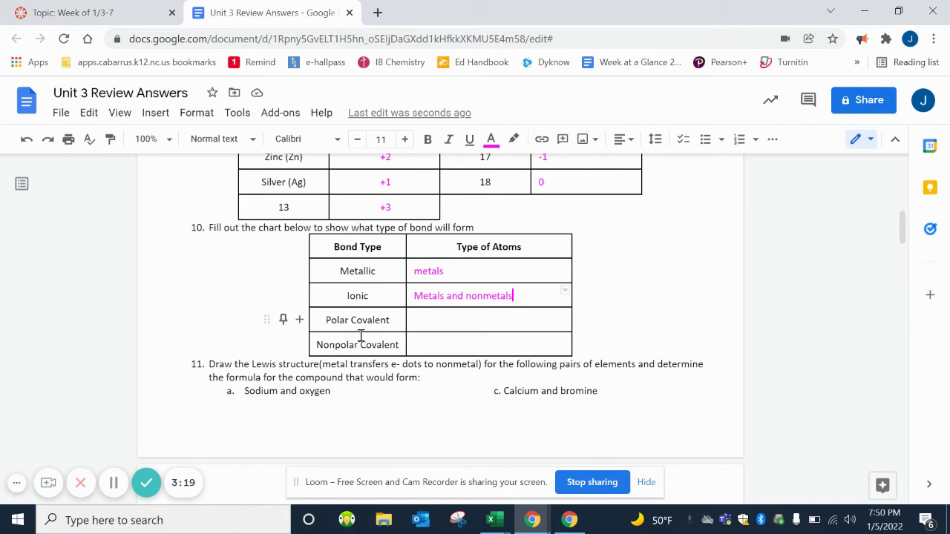
Strike through the Nonpolar Covalent row of the question 10 chart
drag(317, 344, 427, 338)
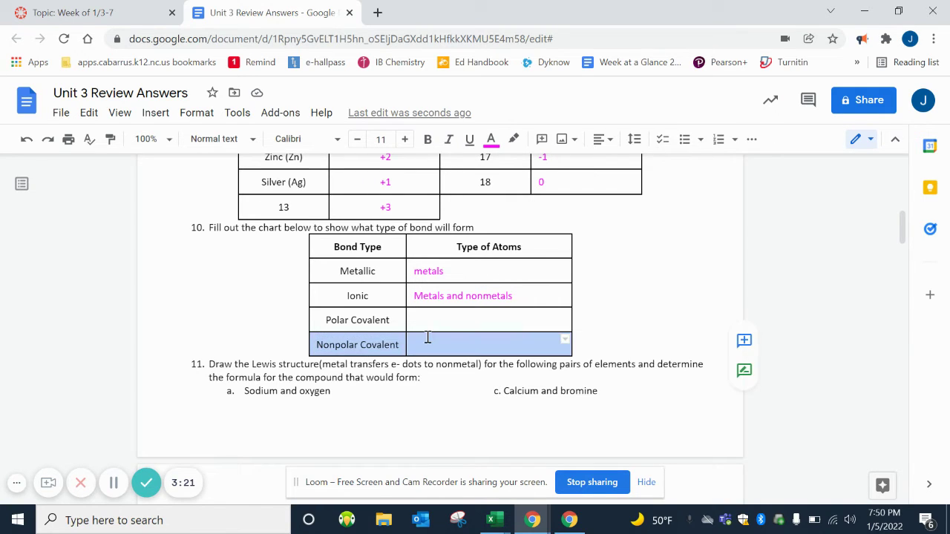
click(193, 112)
mouse_move(237, 112)
mouse_move(196, 112)
mouse_move(348, 140)
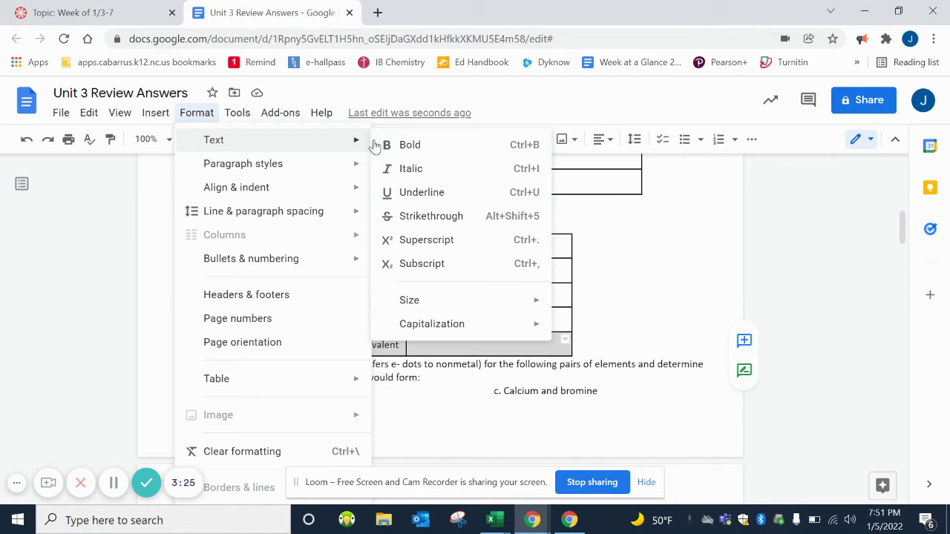
click(418, 215)
Strike through the word "Polar" in the Polar Covalent row and enter "nonmetals" as its type of atoms
double_click(336, 320)
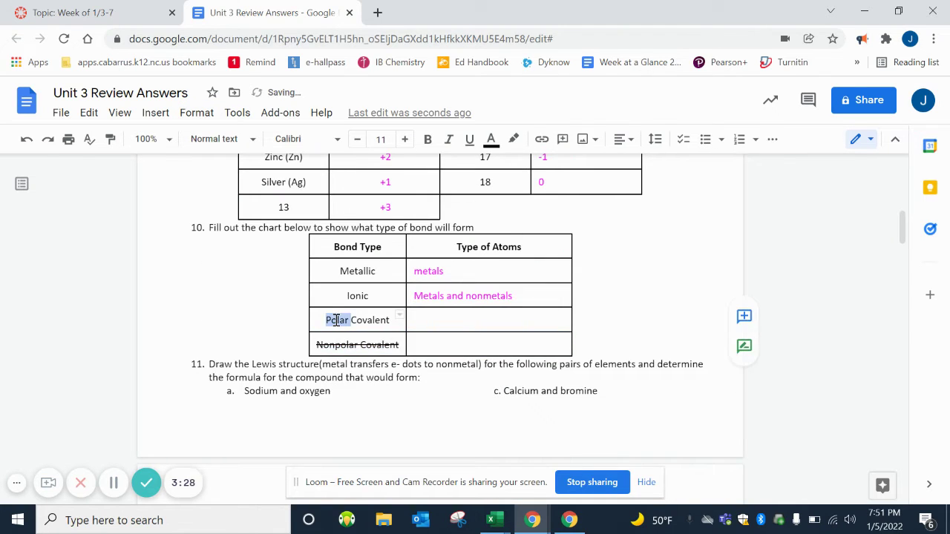
click(196, 112)
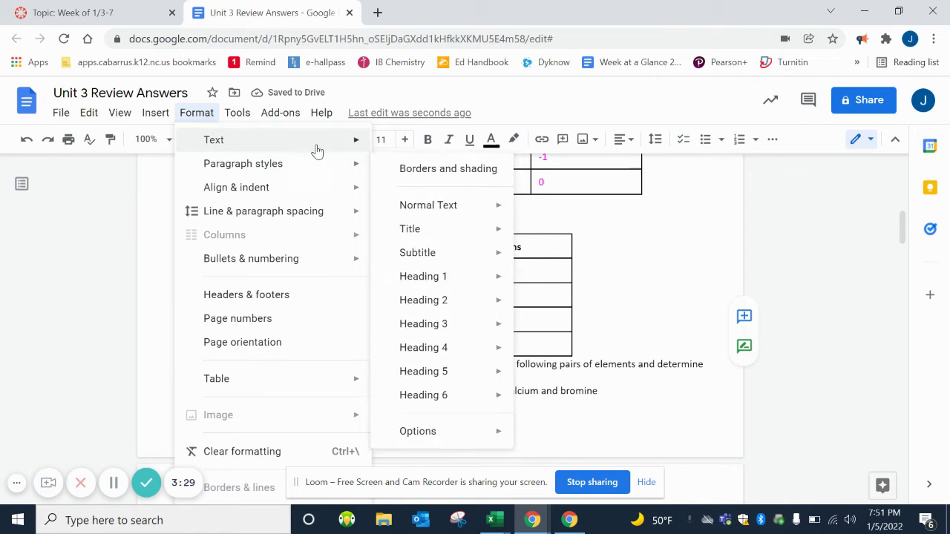
mouse_move(319, 148)
click(438, 215)
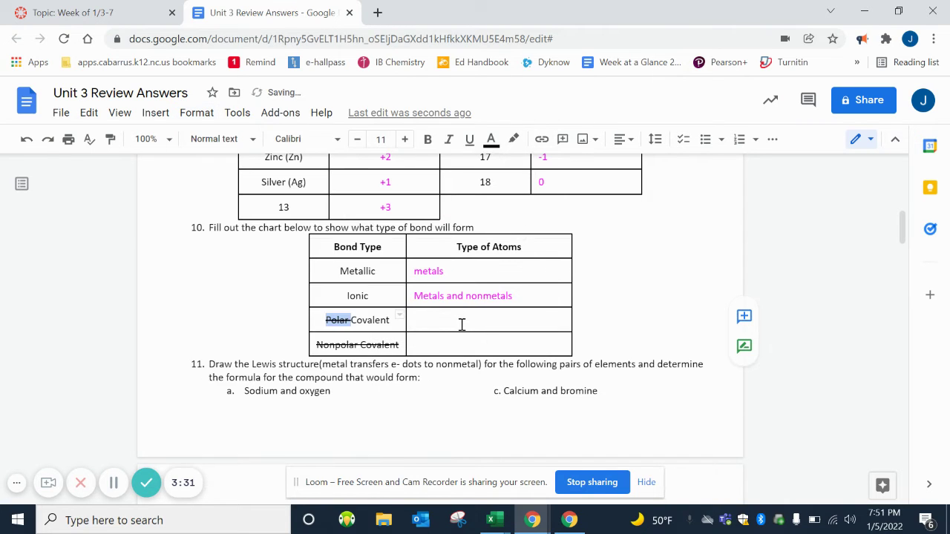
click(460, 323)
text(nonmetals)
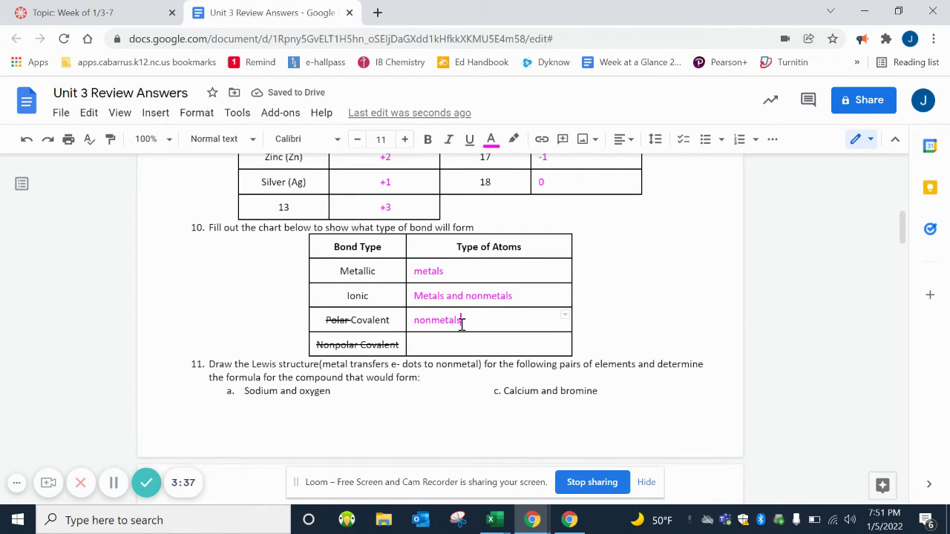
Add an unnumbered line below the question 11 prompt and set its text color to magenta
scroll(461, 324, down, 3)
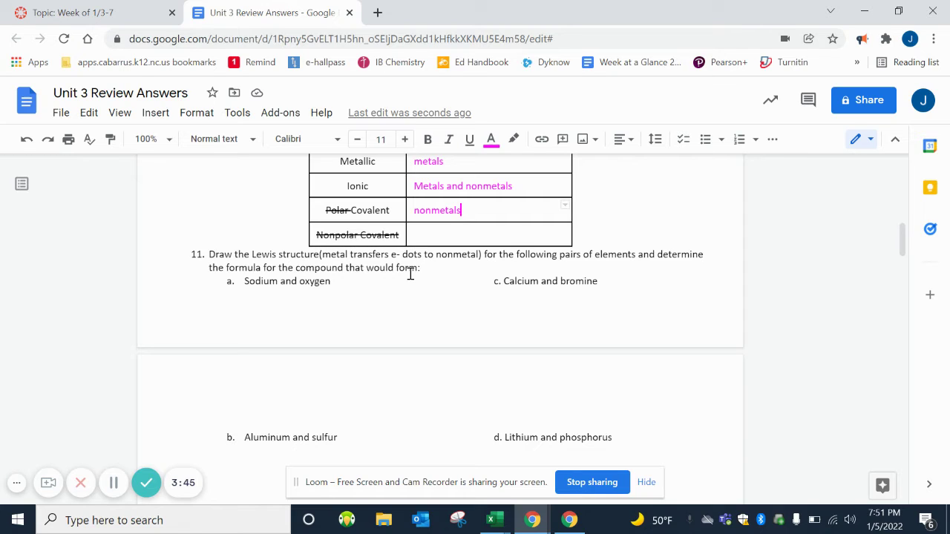
click(428, 270)
key(Return)
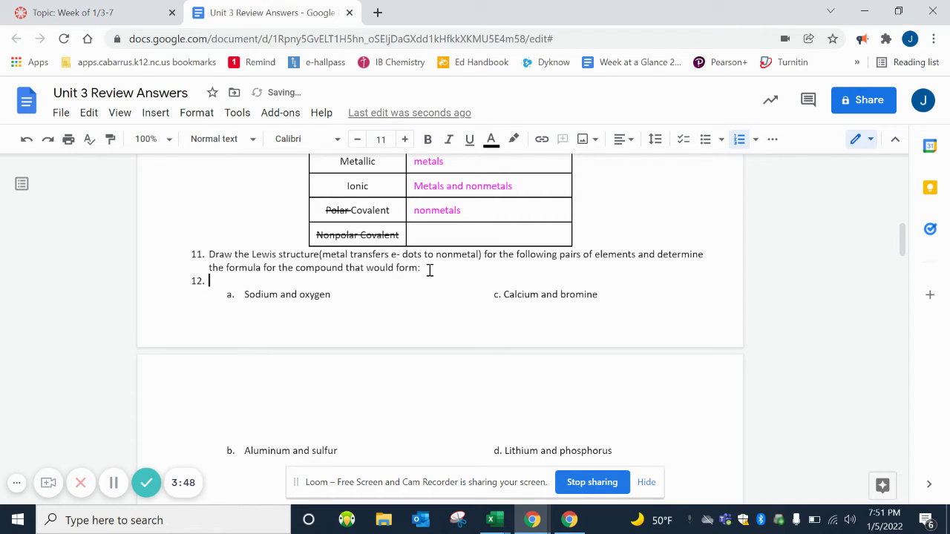
key(BackSpace)
click(490, 139)
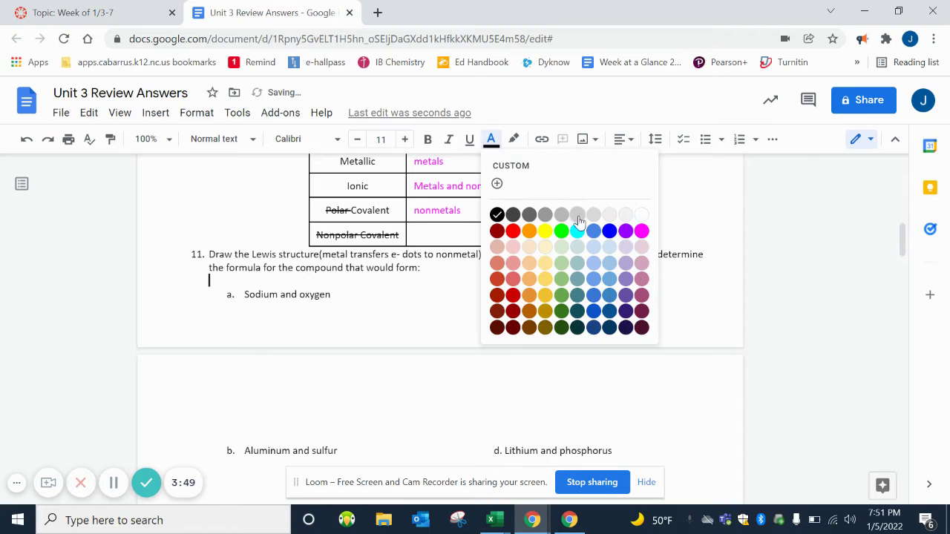
click(641, 231)
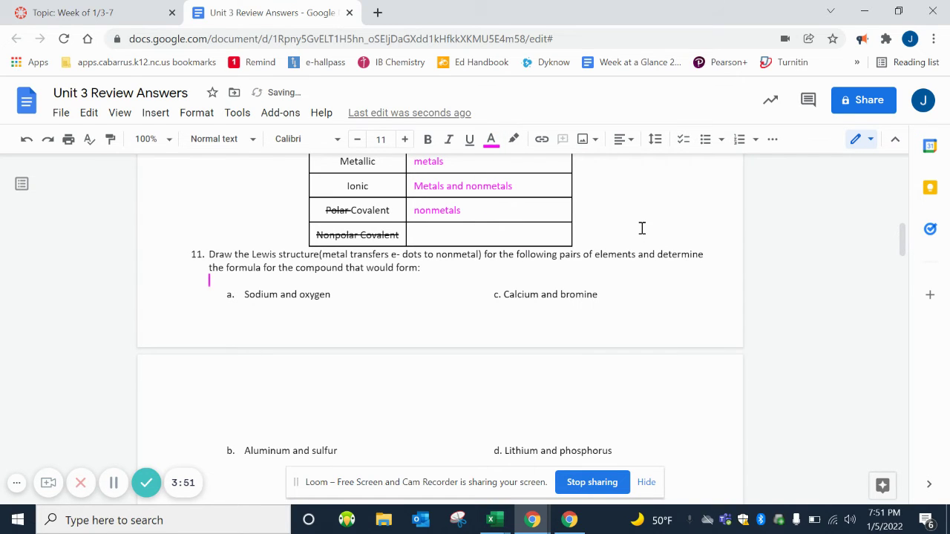
Write "Draw dot diagrams for both elements (dot represents the valence electrons)" on the new line under question 11
text(Draw dot di)
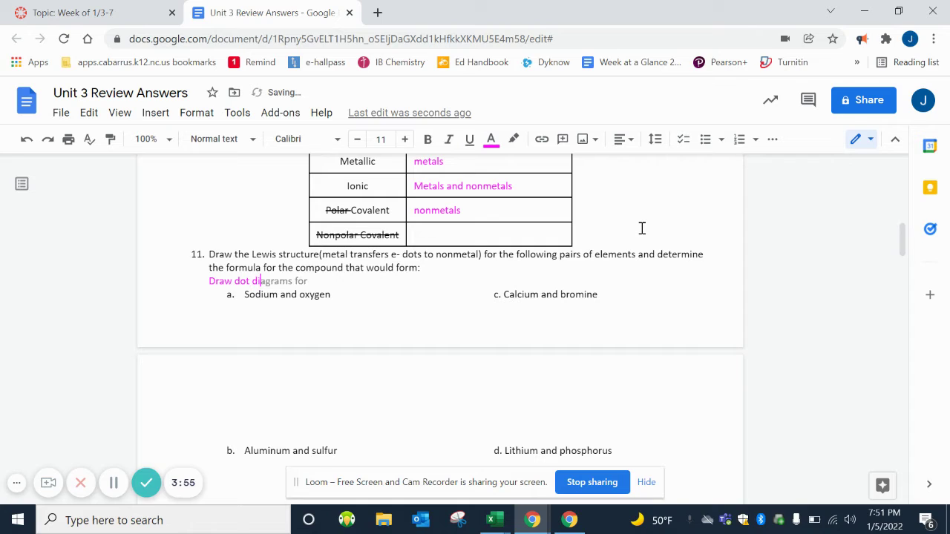
key(Tab)
text(both elements (dot)
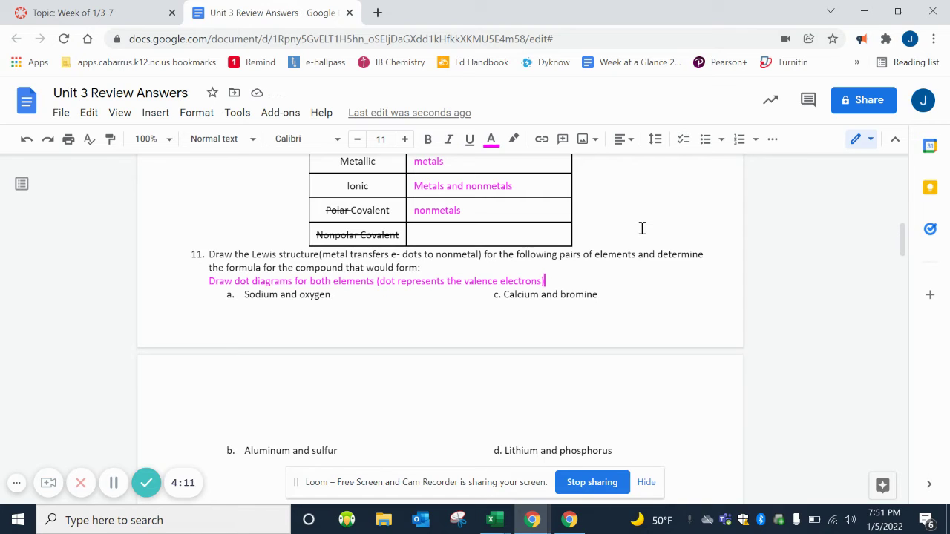
Add a second instruction line under question 11 reading "Draw arrow from metal to the nonmetal"
key(Return)
text(Draw)
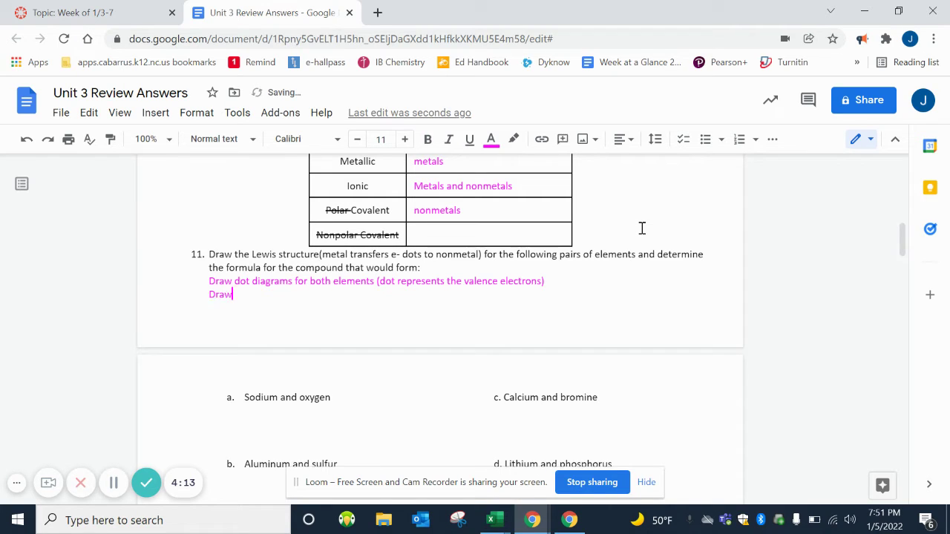
text( arrow from metal to the )
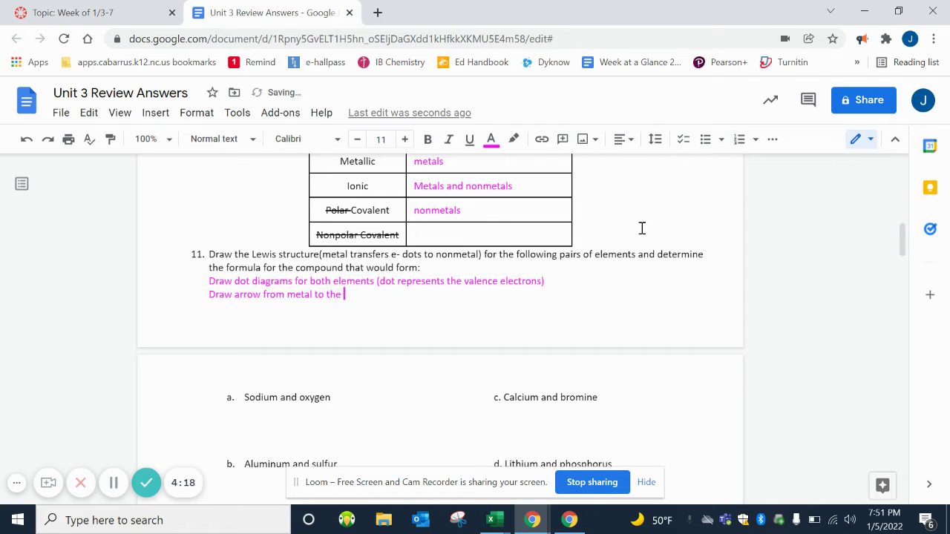
text(nonmetal)
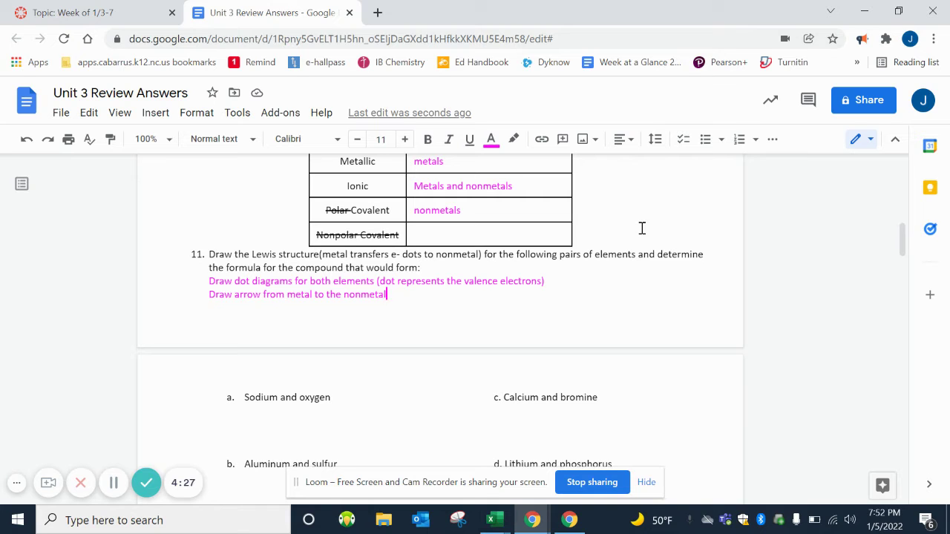
Fill the blanks of question 12a on ionic bonding with "metal" and "nonmetal"
scroll(660, 316, down, 1)
scroll(660, 316, down, 6)
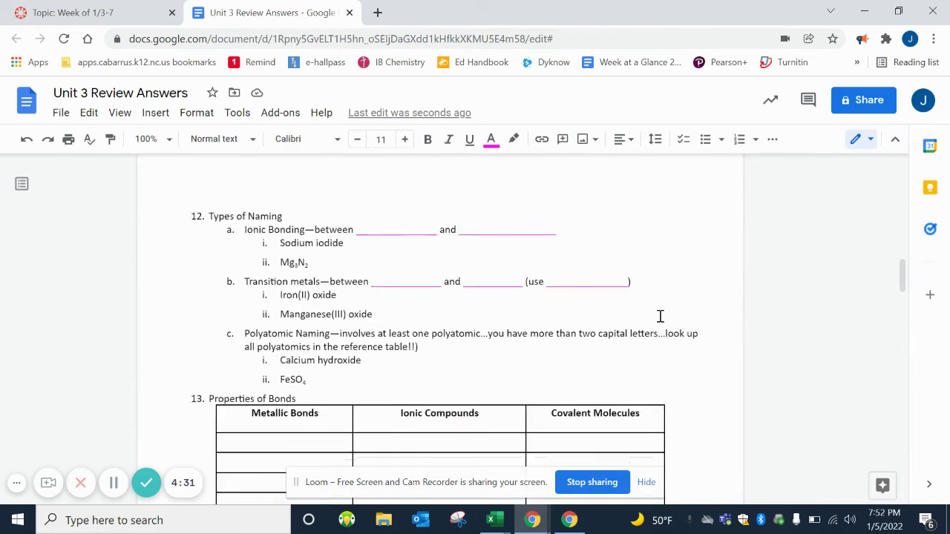
scroll(659, 316, down, 1)
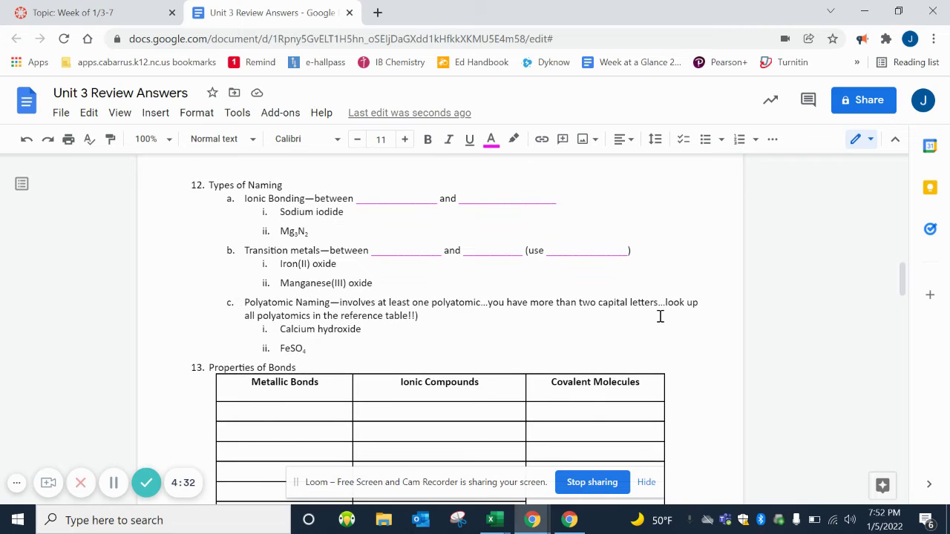
double_click(398, 200)
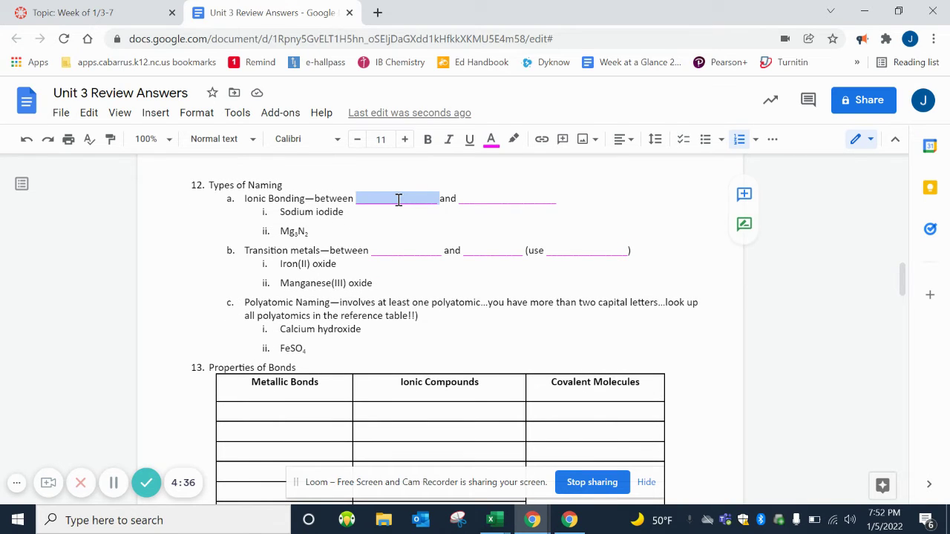
text(metal)
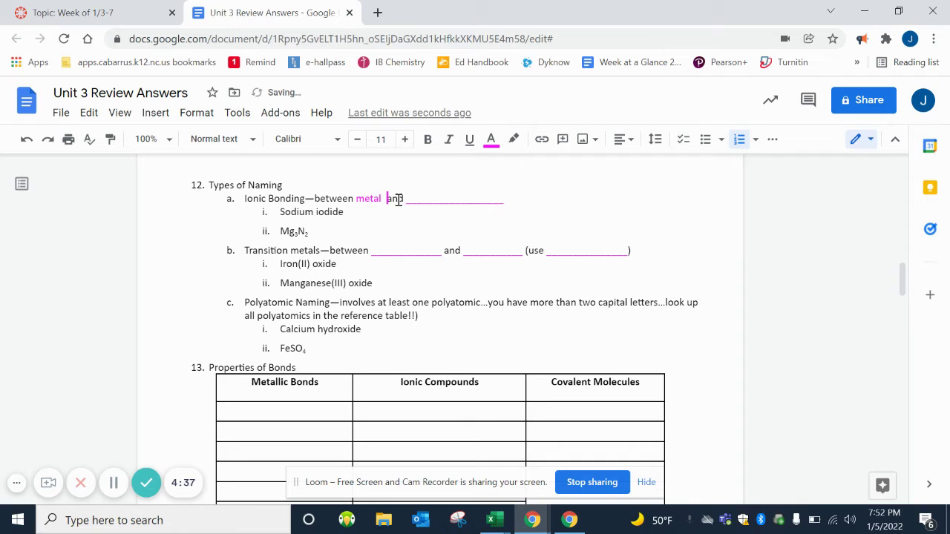
double_click(417, 200)
text(nonmetal)
Answer the sodium iodide item with the ions Na and I, their charges +1 and -1 in superscript, followed by the formula NaI
click(403, 213)
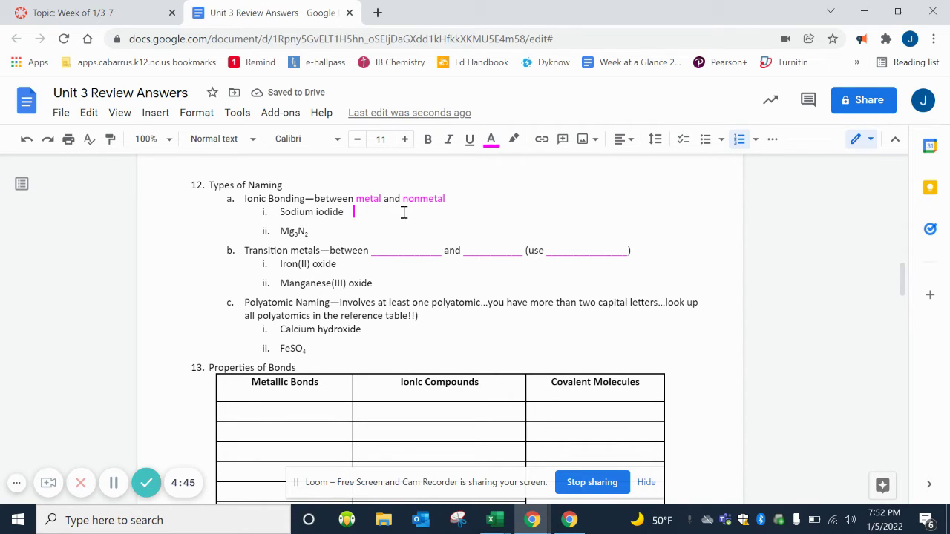
text(Na+1 I)
key(ctrl+period)
text(-1)
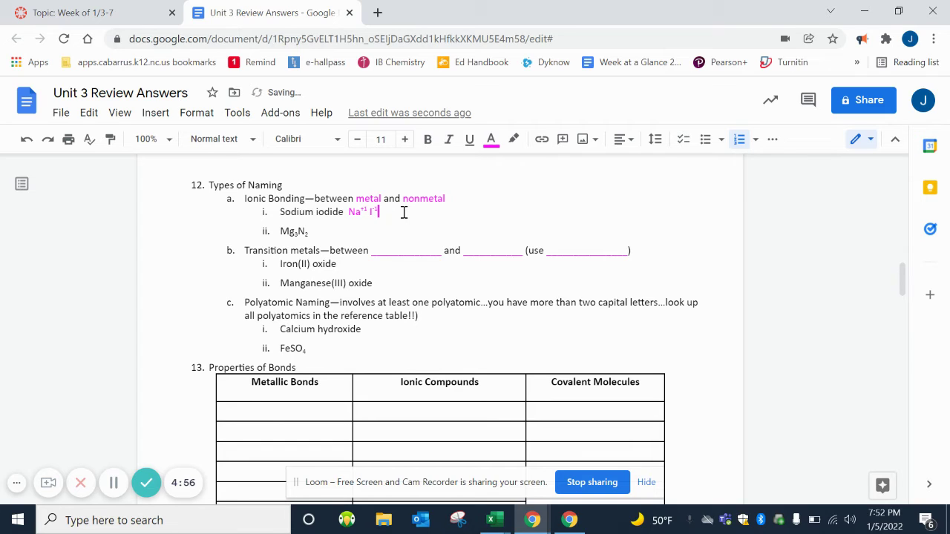
text(  NaI)
click(314, 233)
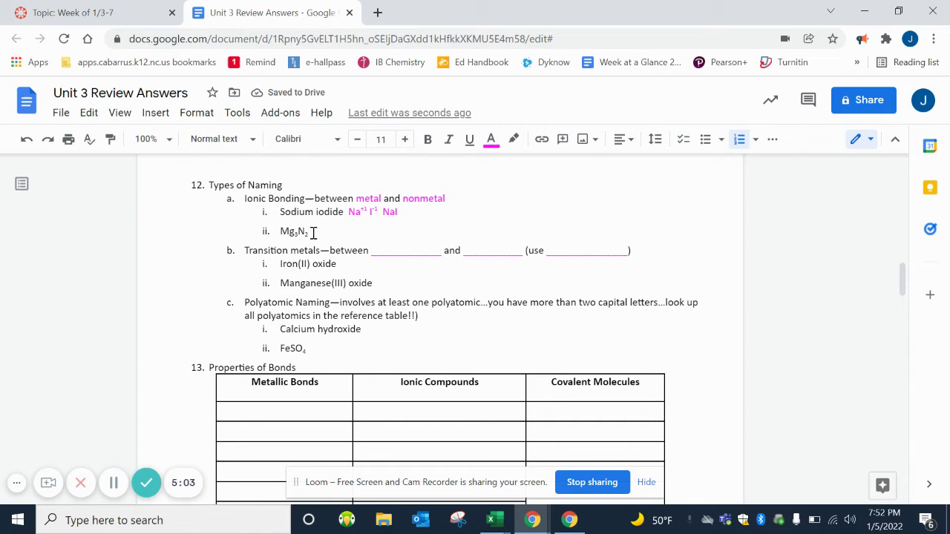
click(407, 306)
text(st)
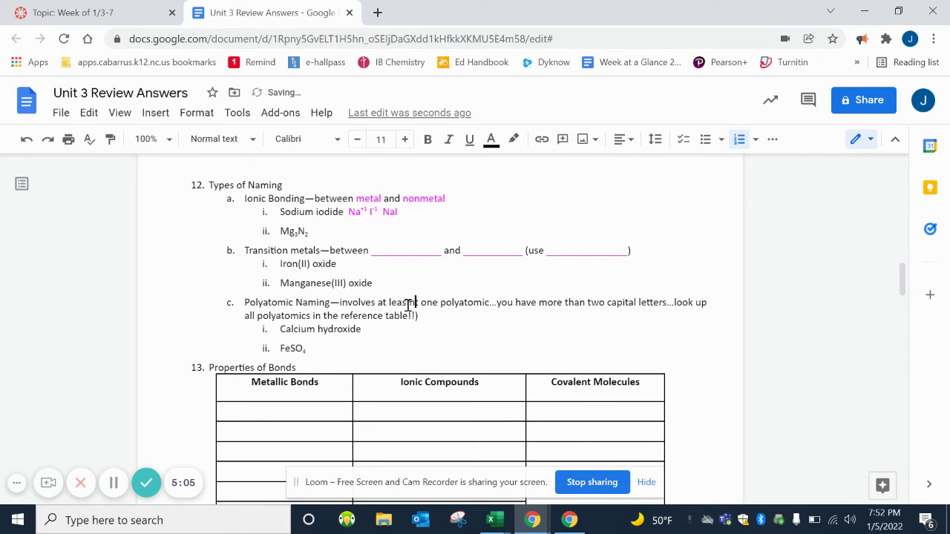
key(BackSpace)
Answer the Mg3N2 item under question 12a with the name "magnesium nitride" in magenta text
click(335, 231)
text(m)
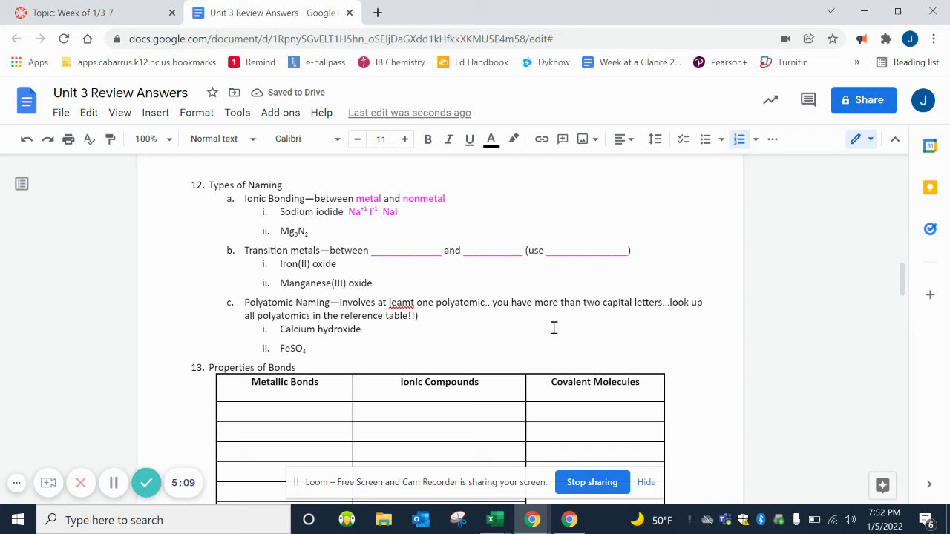
text(agnesium)
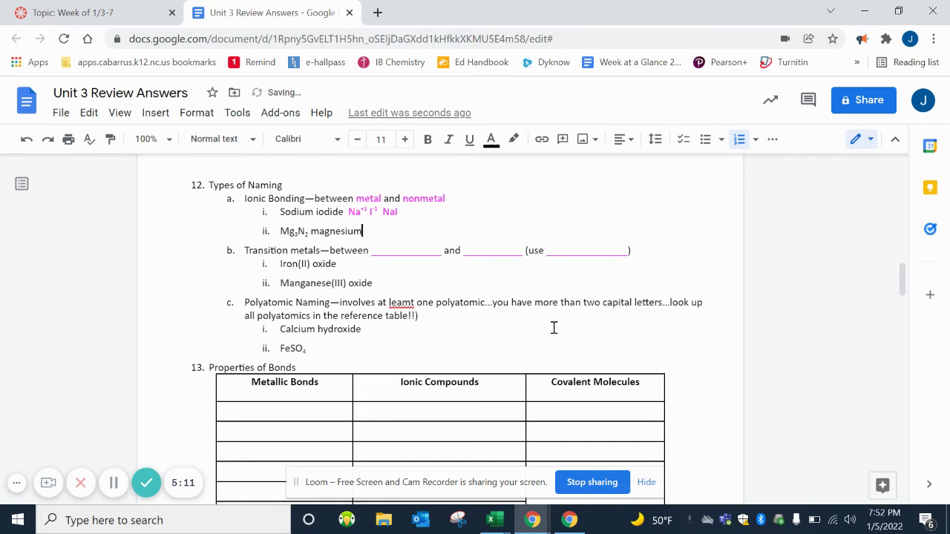
double_click(343, 230)
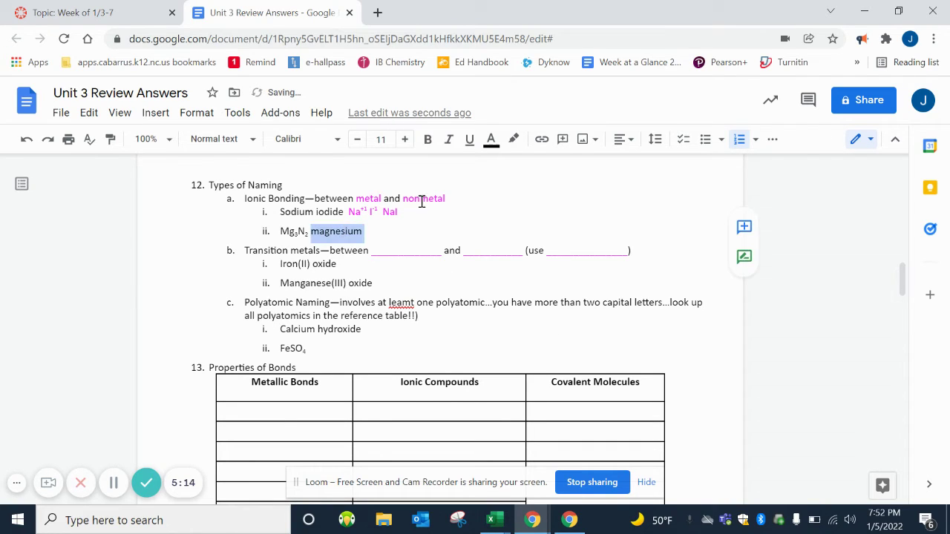
click(492, 139)
click(643, 231)
click(363, 230)
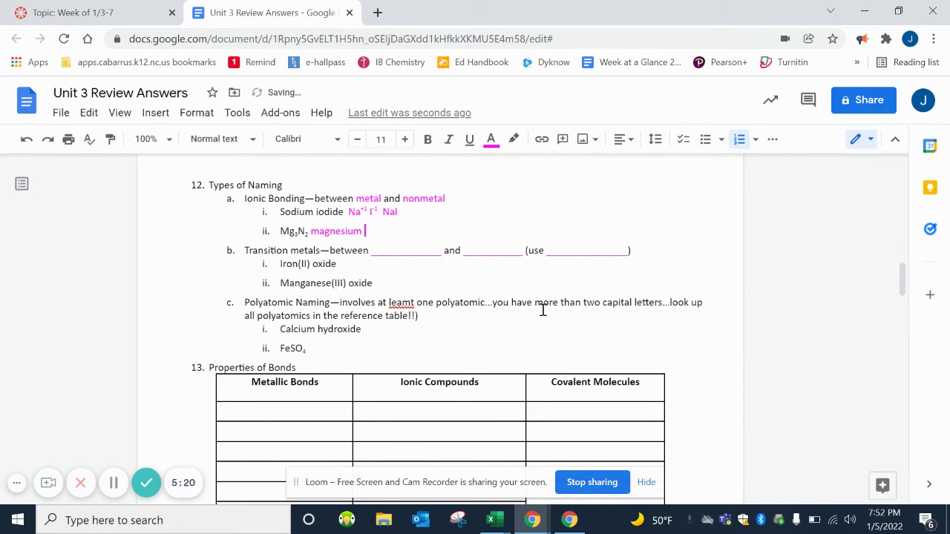
text(nitride)
Fill the first two blanks of question 12b on transition metals with "3-12/understairs but not Al" and "nonmetal/polyatomic"
double_click(389, 250)
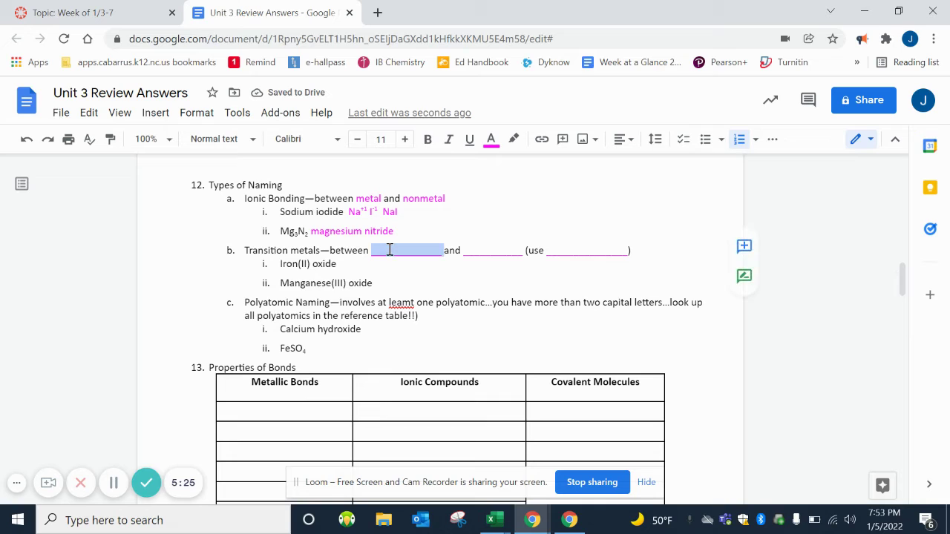
text(3-12)
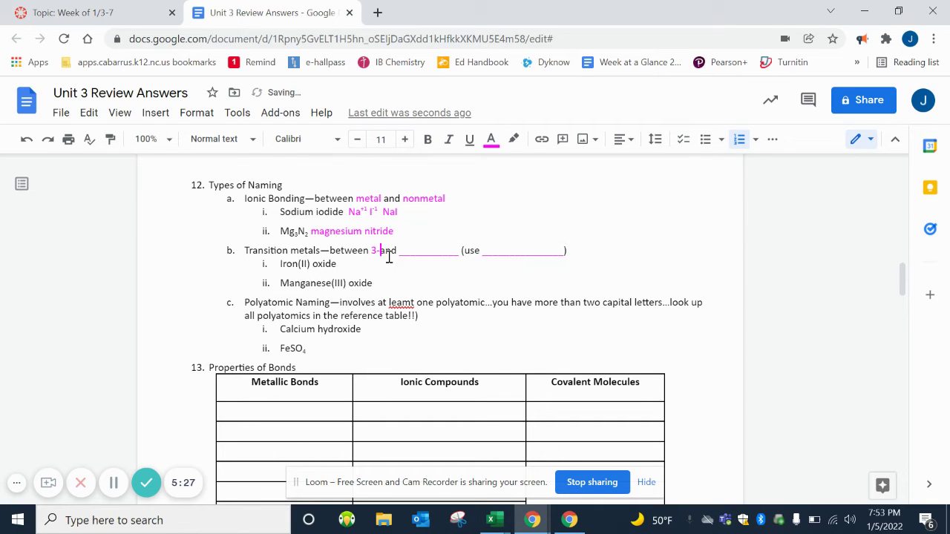
text(/)
text(understairs)
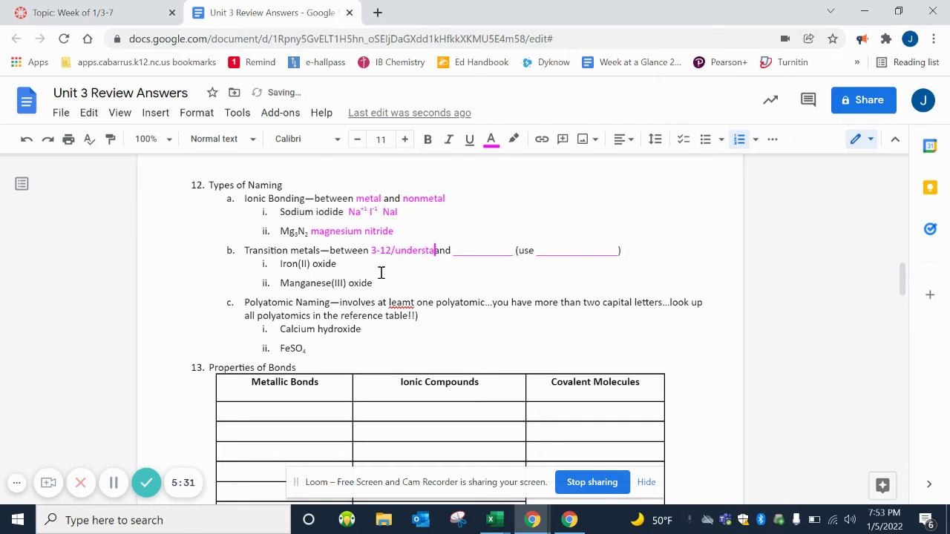
text( but not Al)
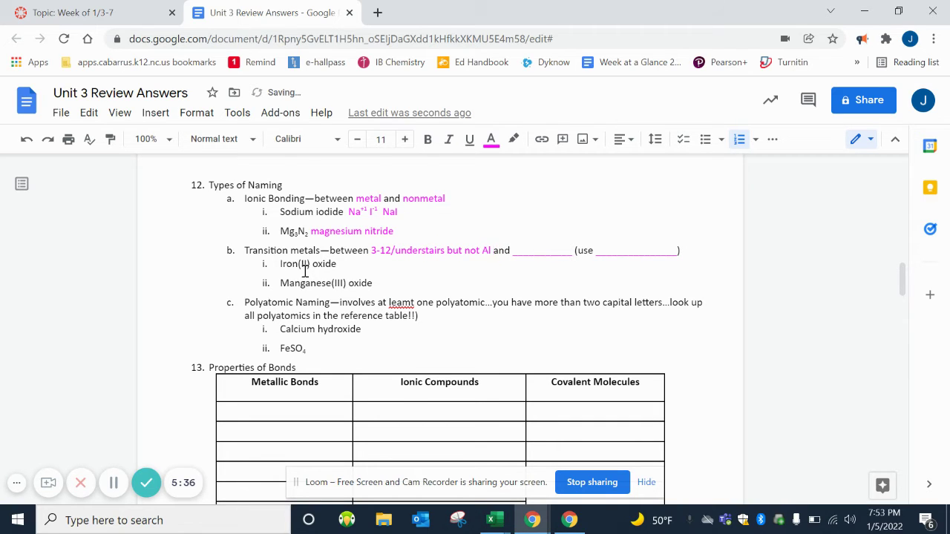
double_click(524, 253)
text(nonmetal/)
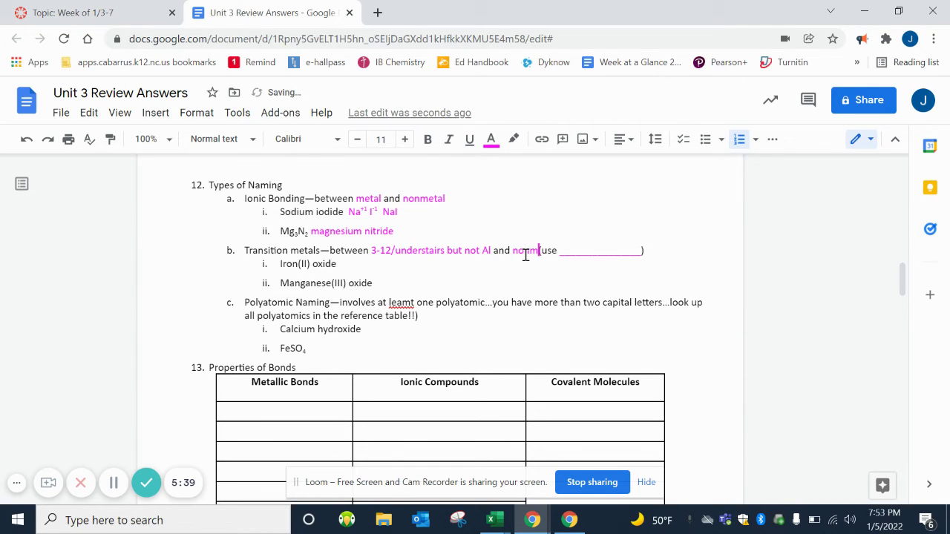
text(polyatomic)
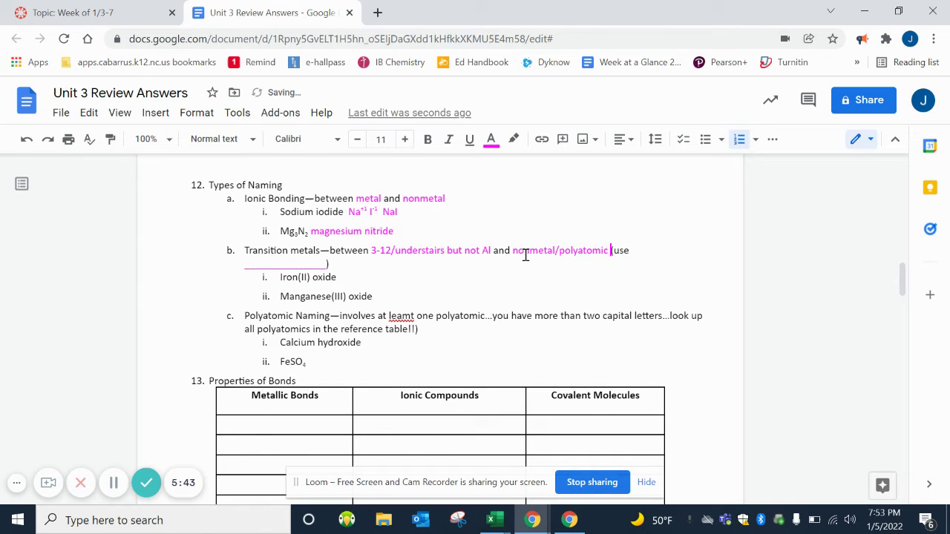
Fill the "use" blank of question 12b with "roman numerals to show charge on metal"
double_click(314, 264)
text(roman numeral)
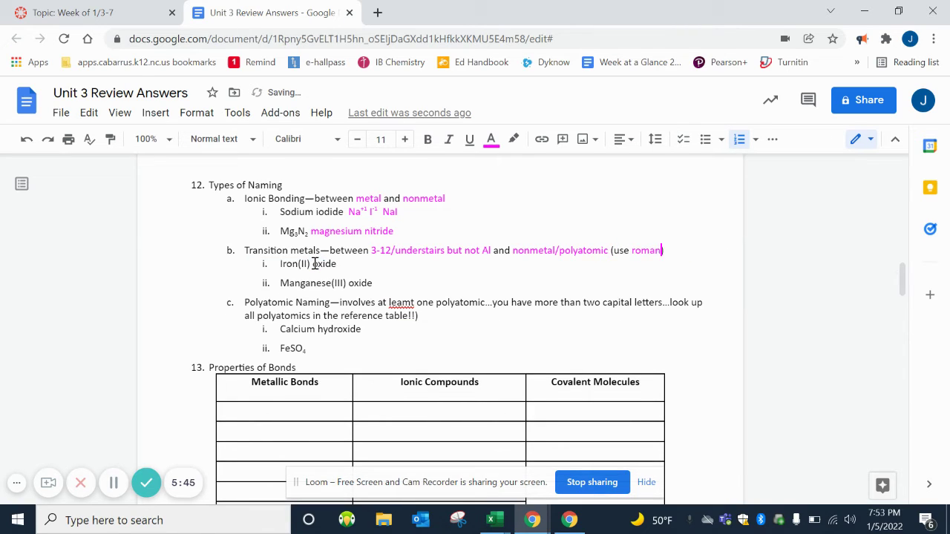
text(s)
text( to show char)
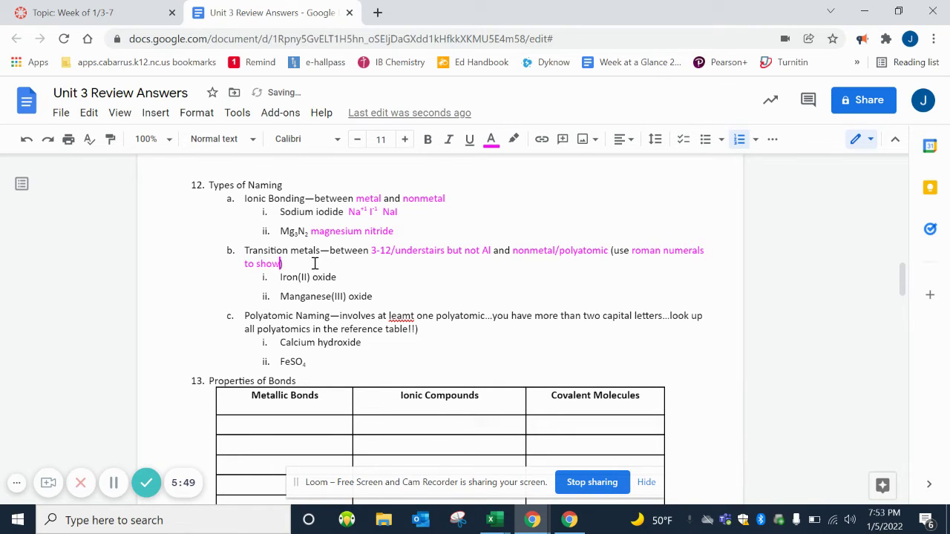
text(ge on metal)
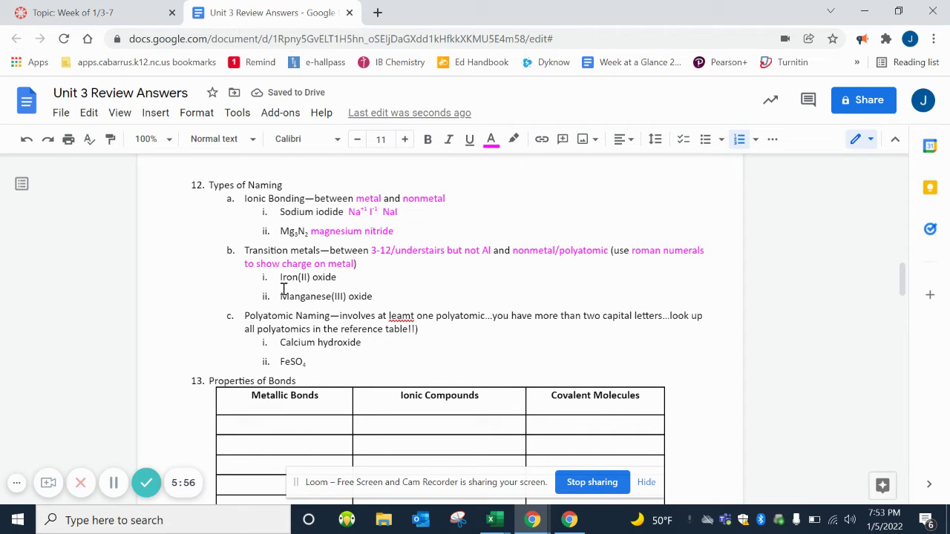
Answer the iron(II) oxide item with Fe and O, superscript charges +2 and -2, then Fe2O2 with subscripts, "REDUCE" and FeO
click(343, 277)
text(Fe+2 O-2  )
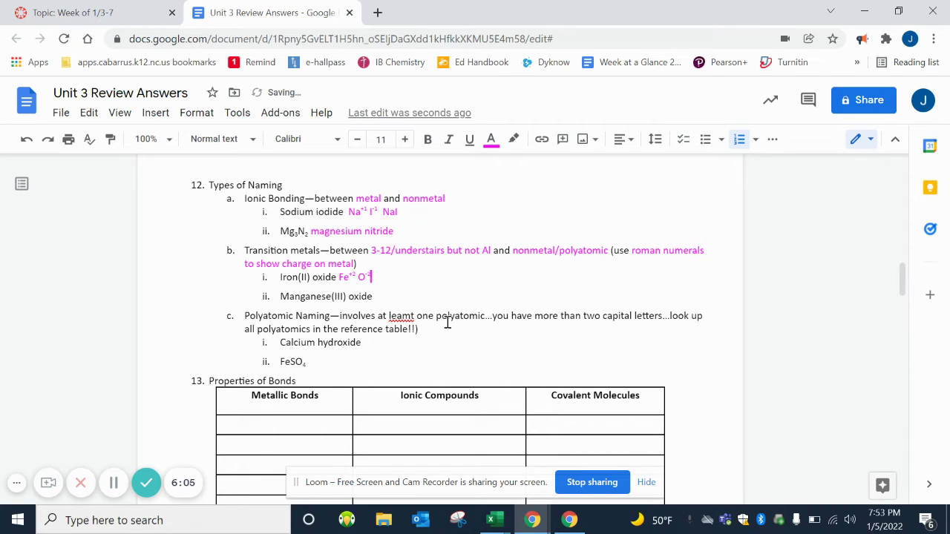
text(Fe2O2 REDUCE)
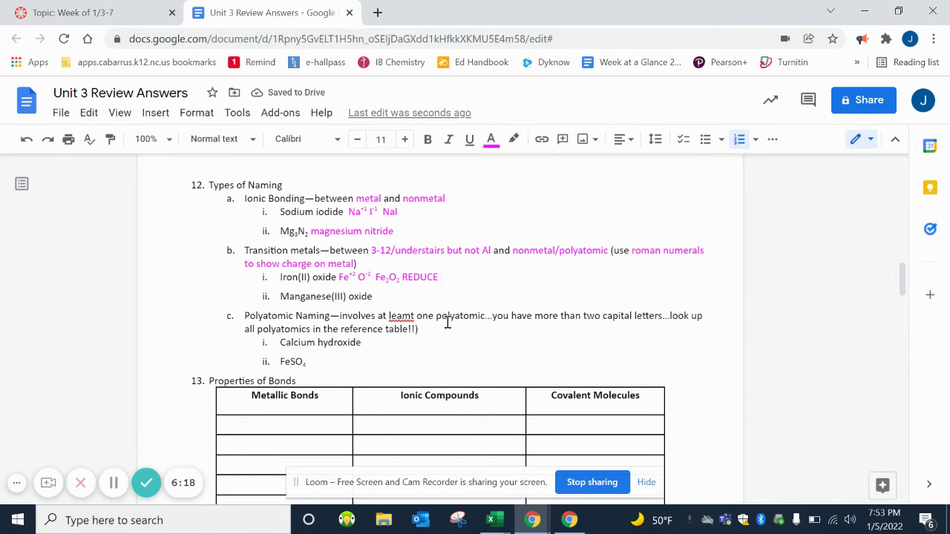
text( FeO)
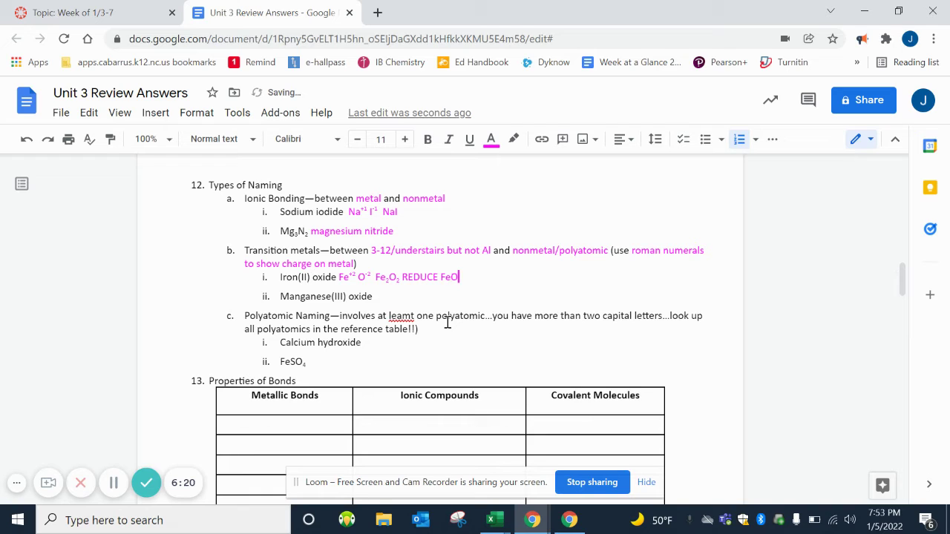
Answer manganese(III) oxide with Mn and O, superscript charges +3 and -2, and the formula Mn2O3, and correct the misspelled "least" in 12c
click(383, 296)
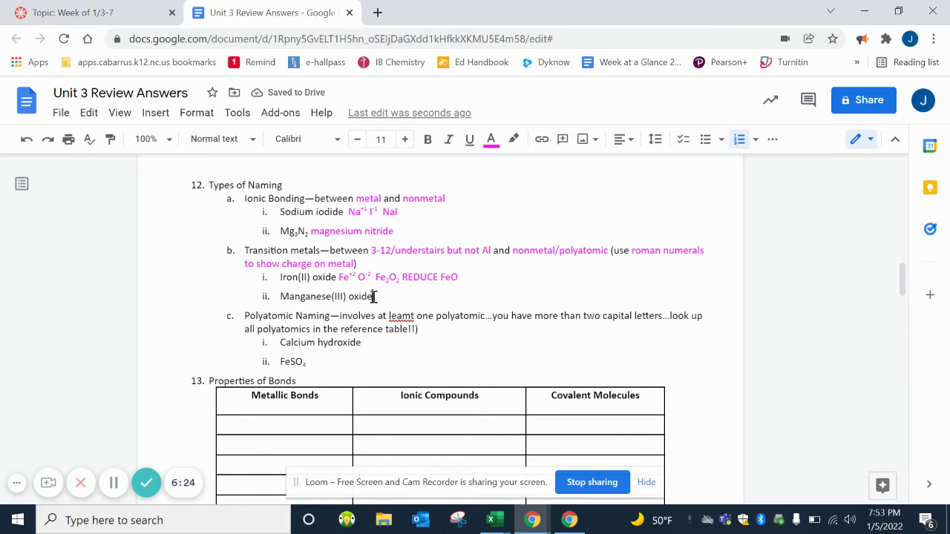
text(Mn)
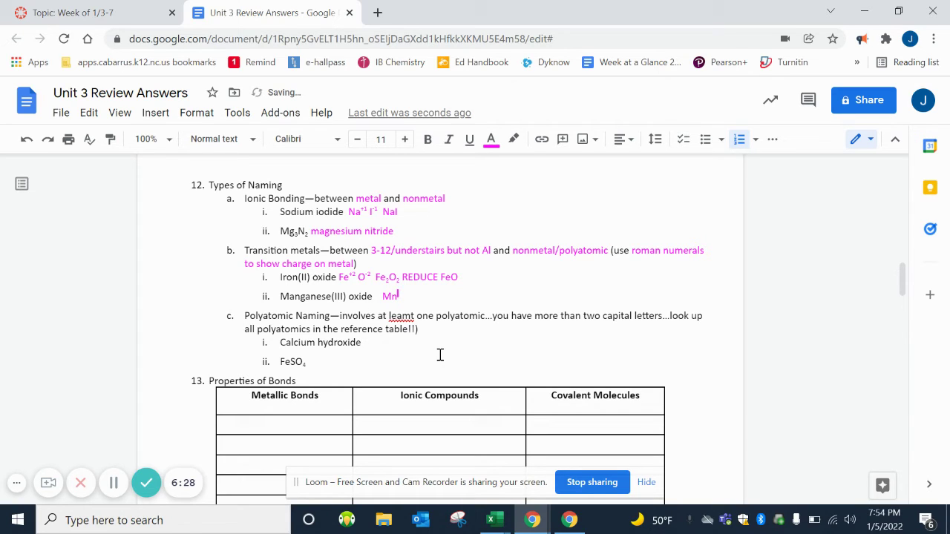
text(+3 O-2)
text(Mn2O3)
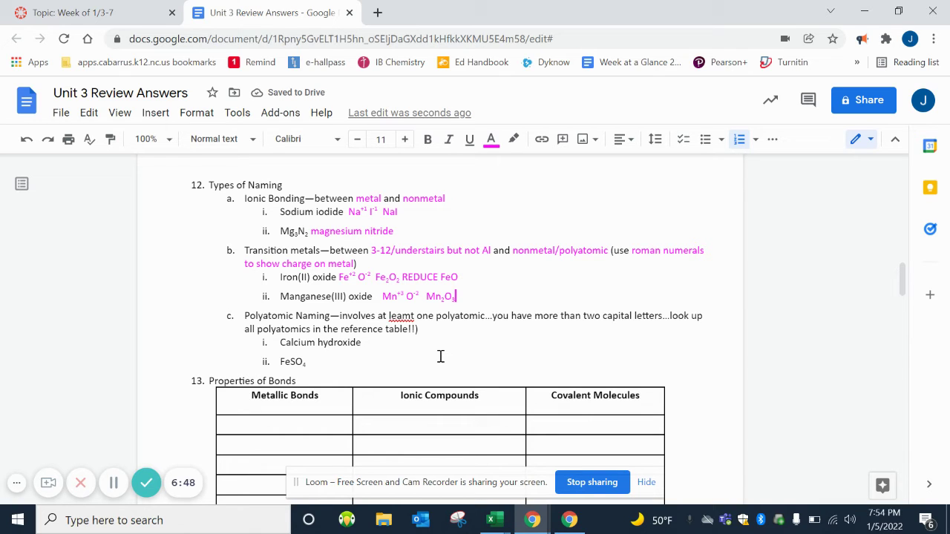
click(410, 315)
click(408, 295)
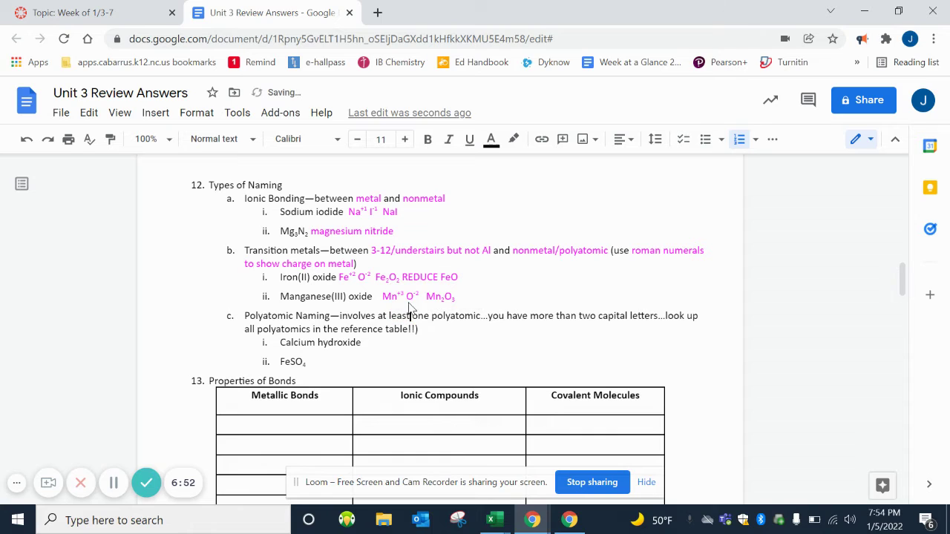
Answer the calcium hydroxide item with Ca and (OH), their superscript charges +2 and -1, followed by the formula Ca(OH)2
click(413, 352)
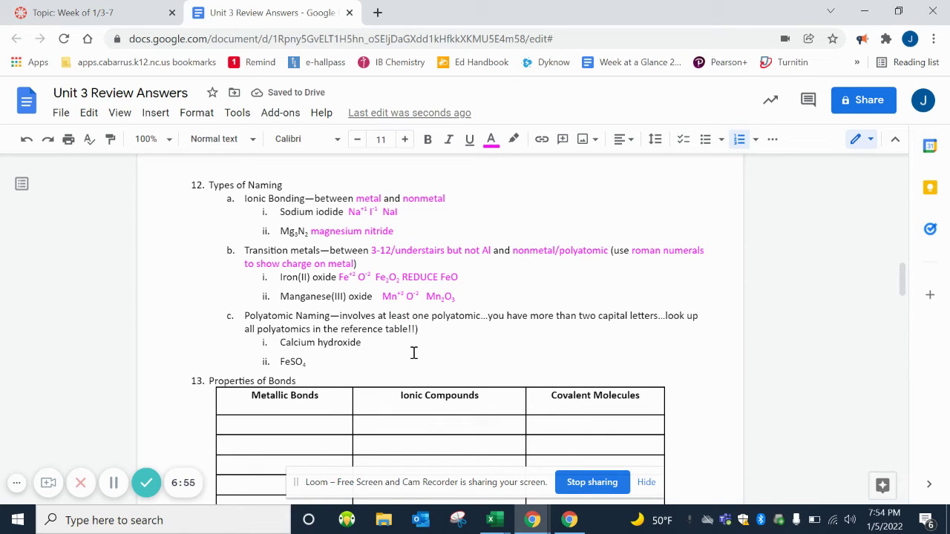
key(Tab)
text(Ca)
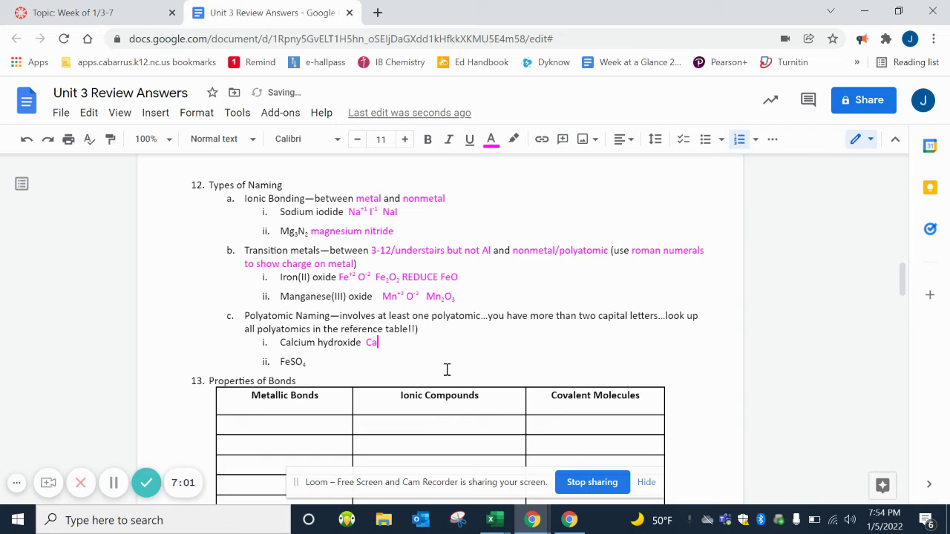
key(ctrl+period)
text(+2 (OH))
key(ctrl+period)
text(-1)
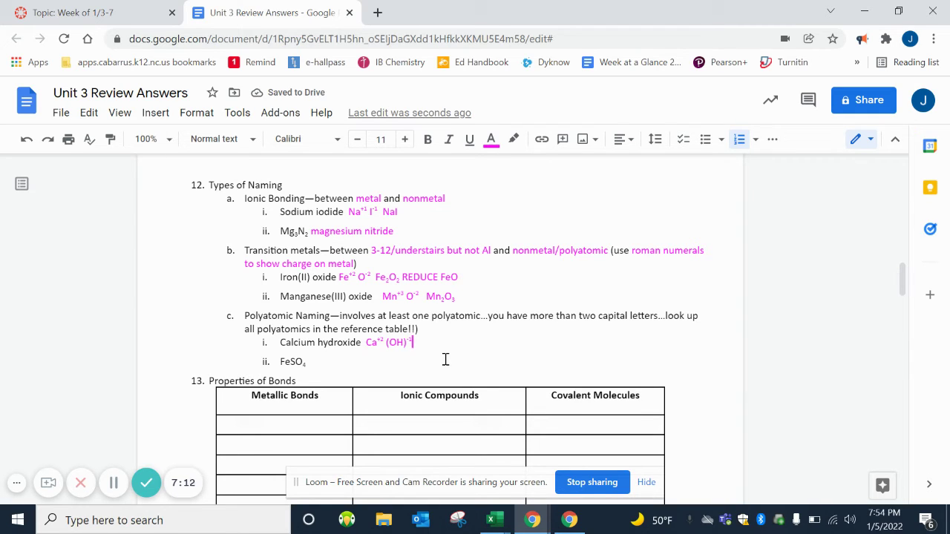
key(ctrl+period)
text(Ca(OH)2)
Write "iron" beside FeSO4, then put parentheses around SO4 and add superscript charges +2 on Fe and -2 on the sulfate
click(313, 361)
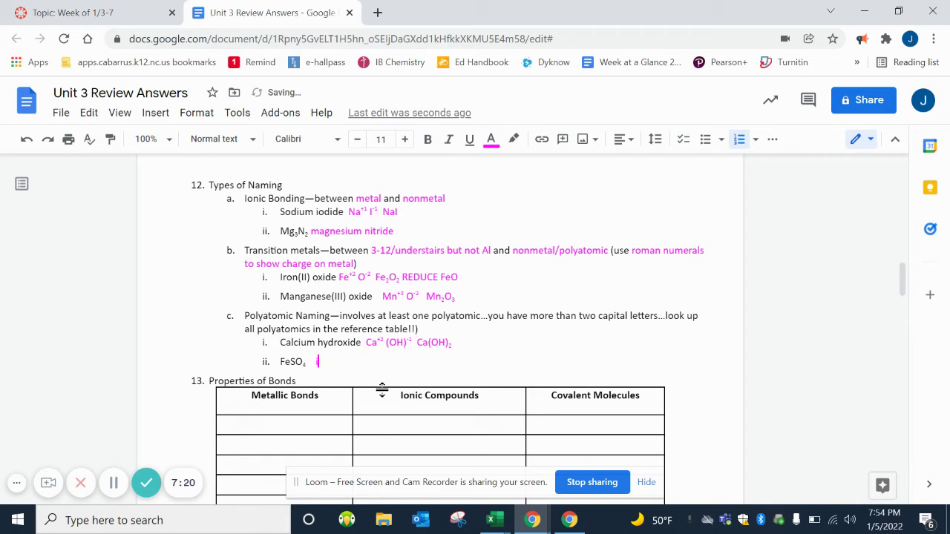
text(iron)
click(286, 361)
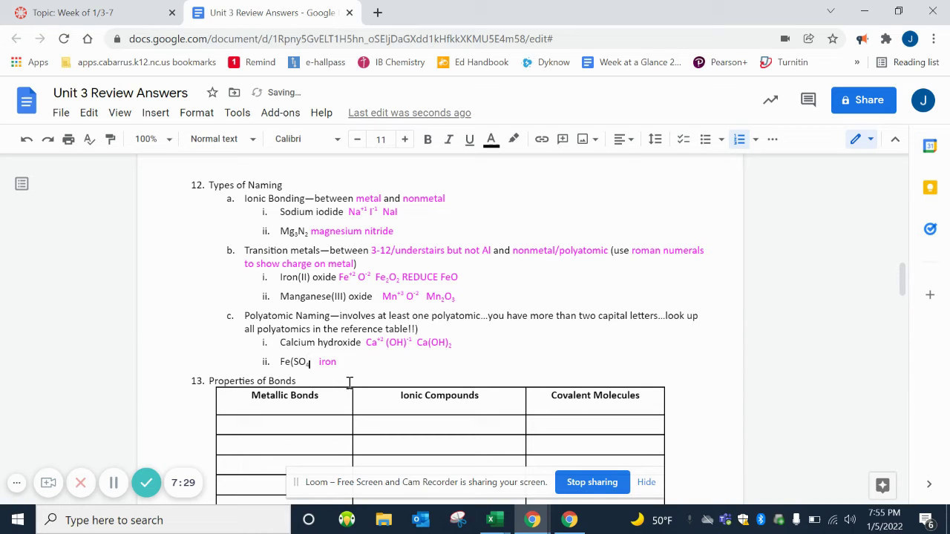
text())
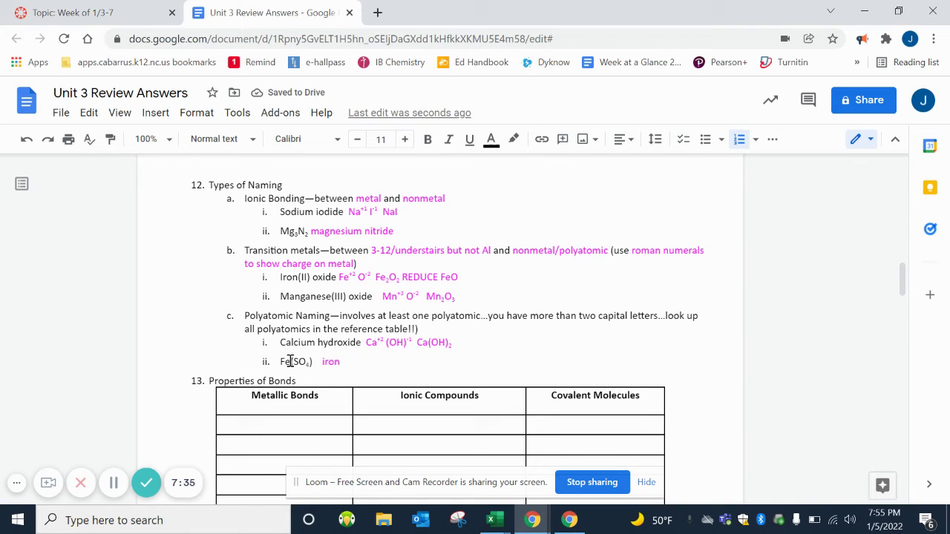
text(+3)
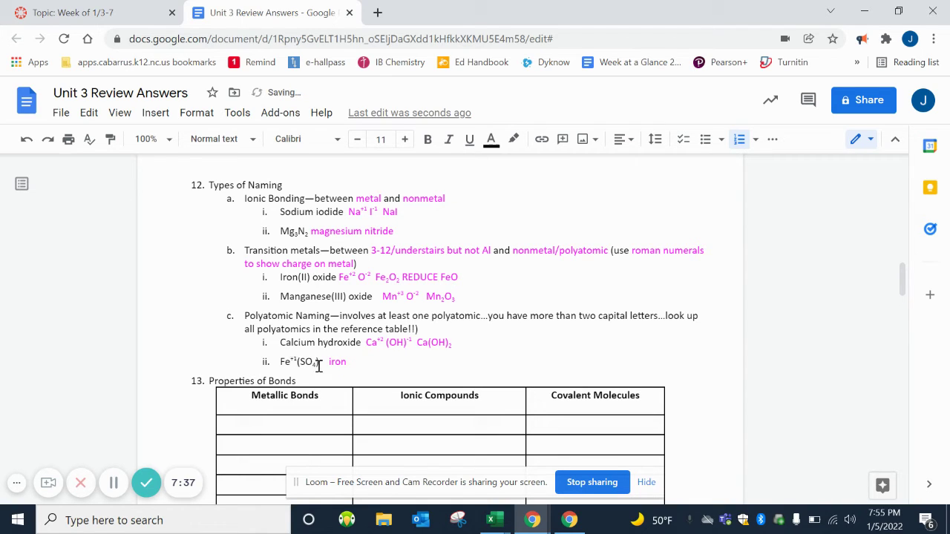
text(-2)
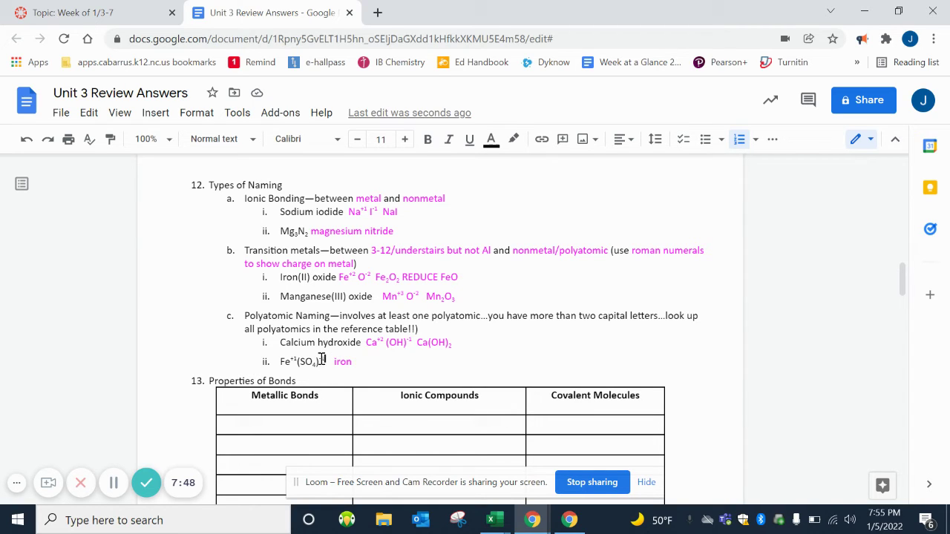
key(BackSpace)
text(2)
click(298, 362)
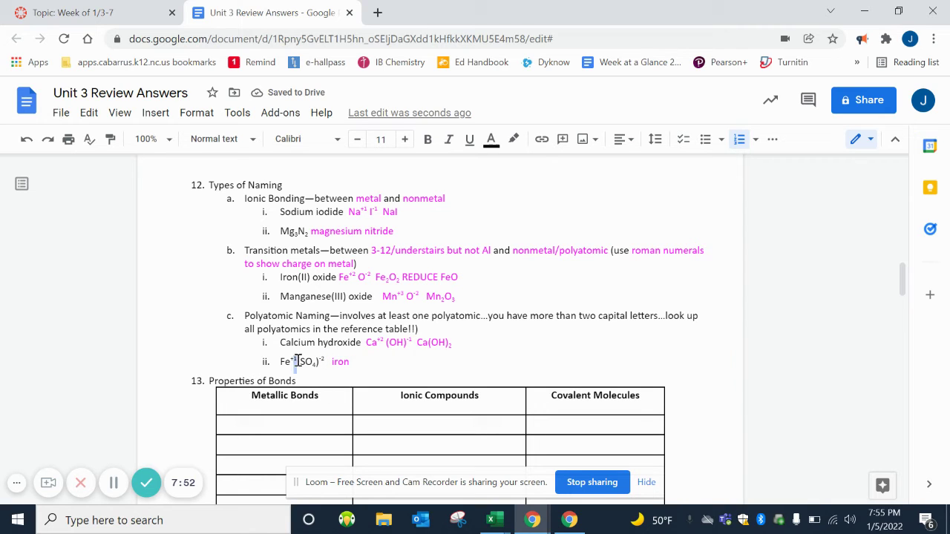
Complete the FeSO4 answer by adding "(II) sulfate" after "iron"
click(367, 361)
text((II) sulfa)
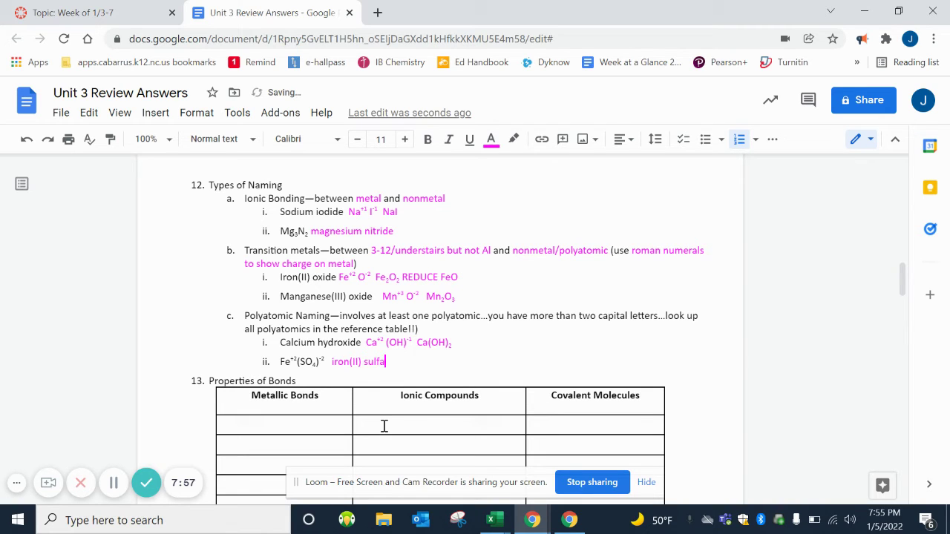
text(te)
Enter "malleable" without underline in the first empty Metallic Bonds cell of the Properties of Bonds table
scroll(385, 426, down, 5)
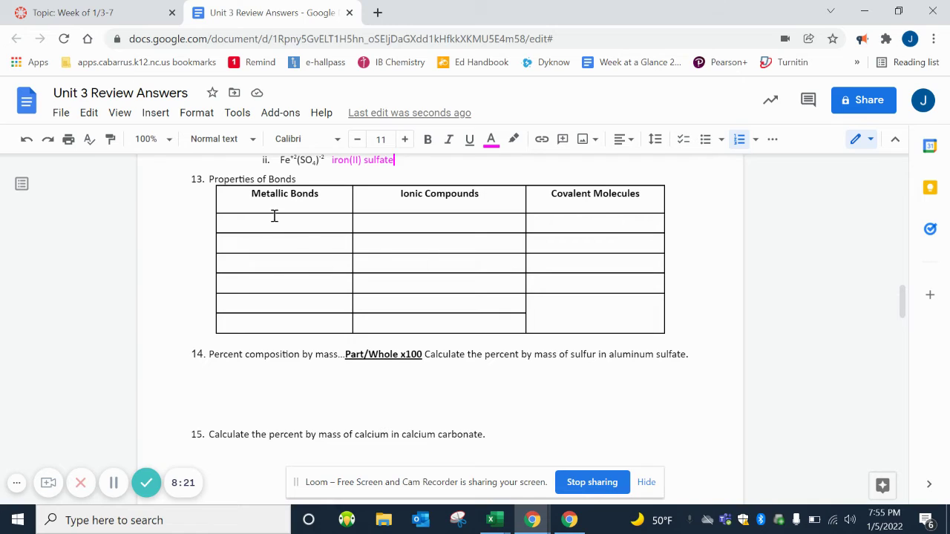
click(256, 223)
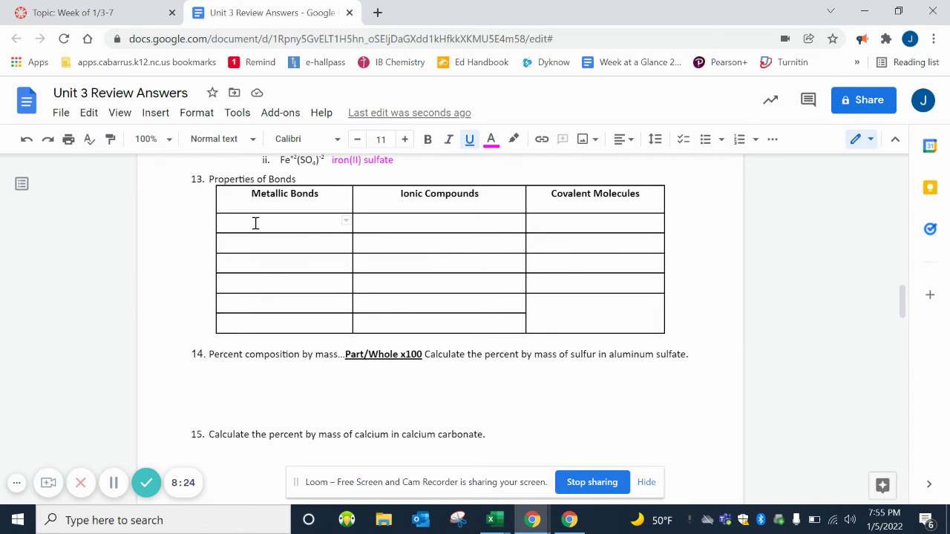
text(mall)
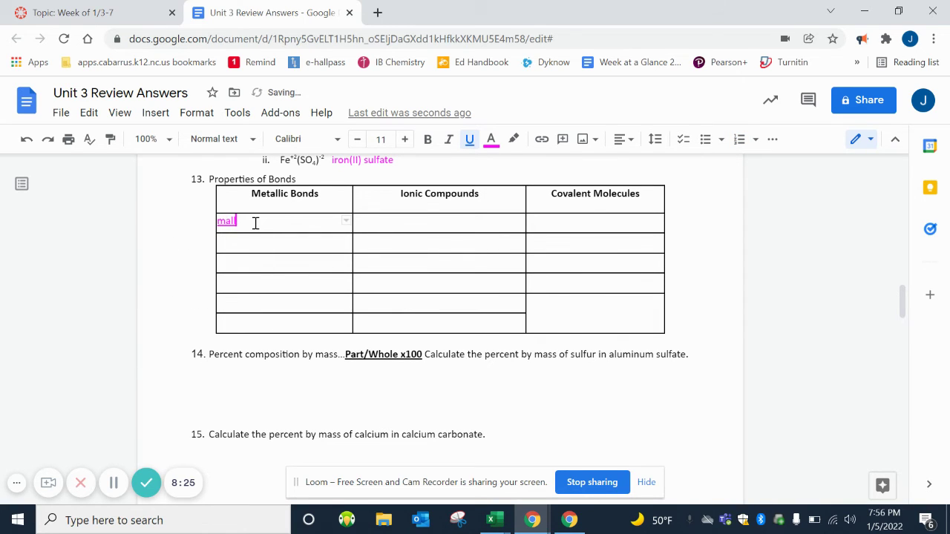
key(BackSpace)
key(BackSpace)
key(BackSpace)
key(BackSpace)
key(ctrl+u)
text(malleable)
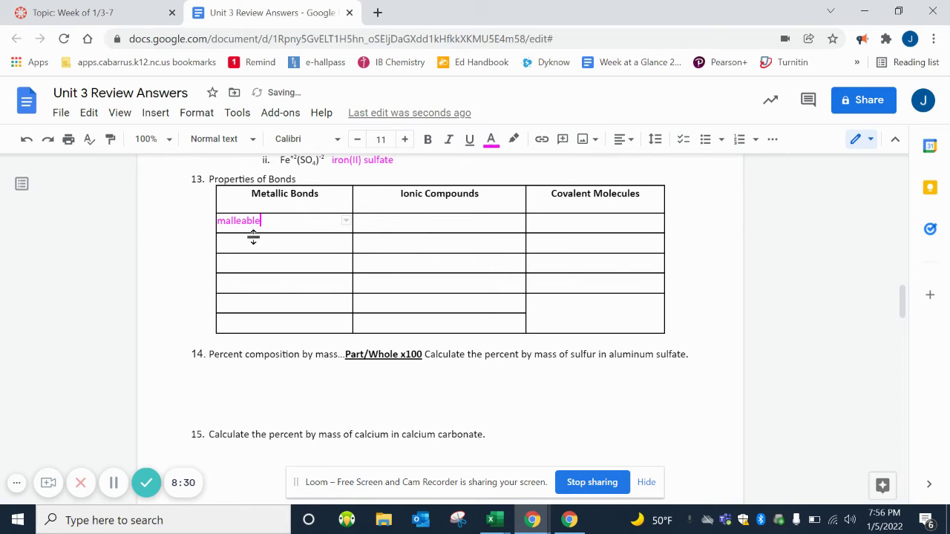
Enter "luster" in the second Metallic Bonds row and remove the underline formatting from the rest of that column
click(255, 243)
text(luster)
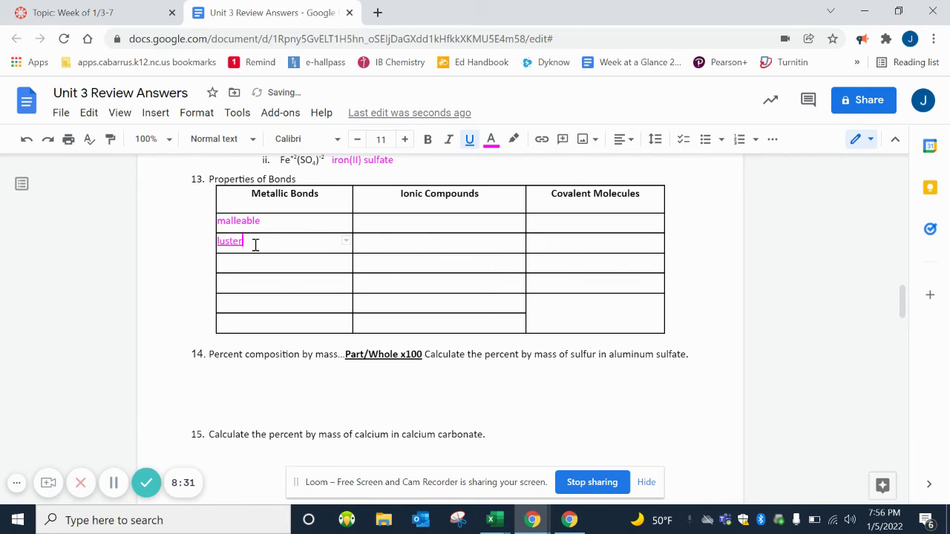
click(217, 241)
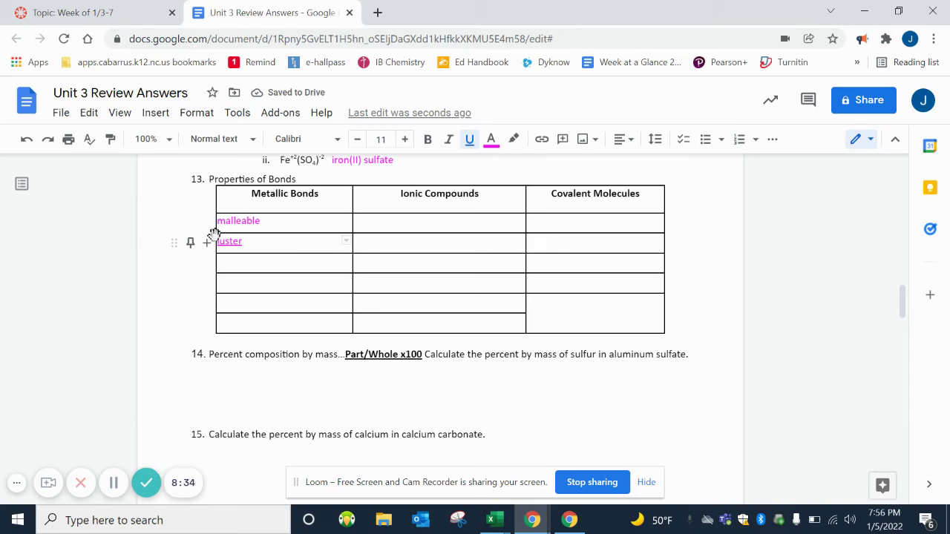
drag(226, 242, 324, 329)
click(424, 240)
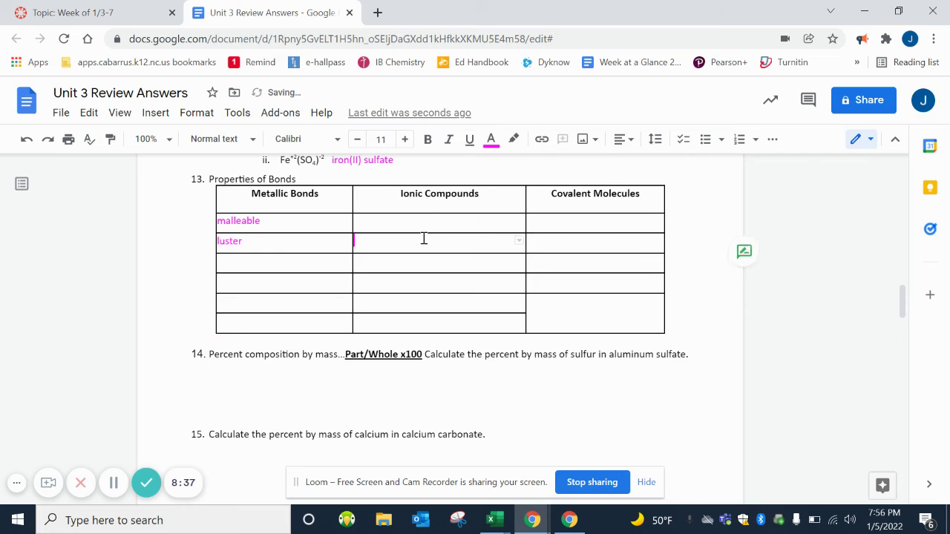
Remove underline formatting from the empty Ionic Compounds and Covalent Molecules cells
drag(371, 220, 460, 322)
click(469, 141)
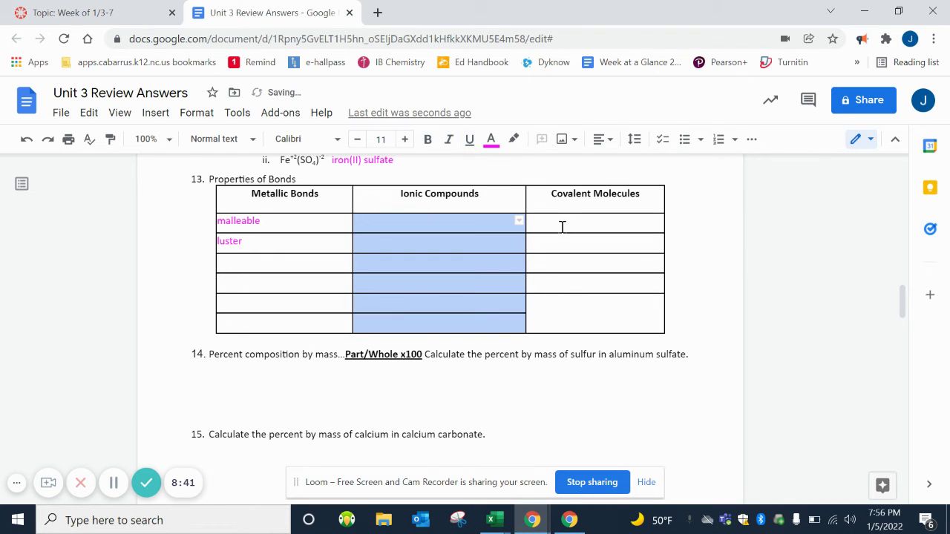
click(543, 224)
drag(539, 220, 579, 278)
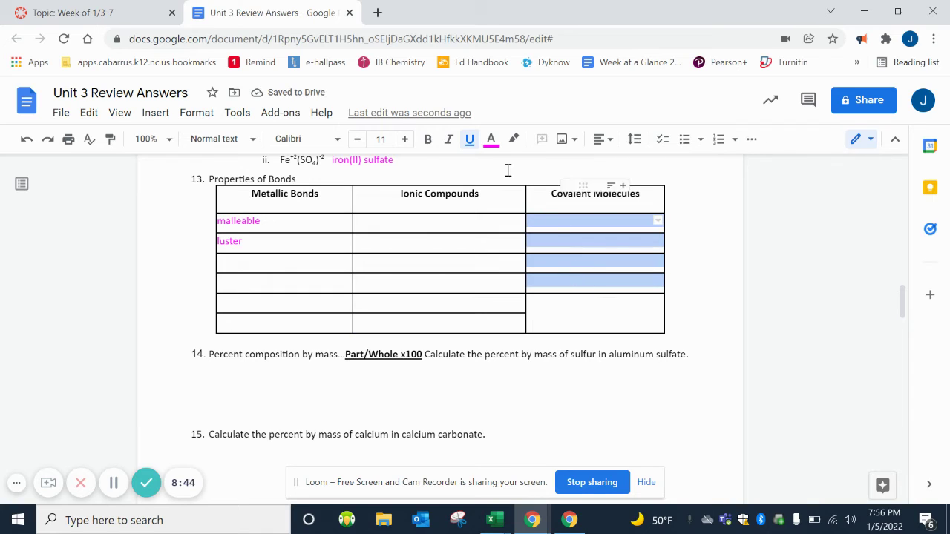
click(469, 141)
Fill the third and fourth Metallic Bonds rows with "ductile" and "High melting/boiling point"
click(236, 266)
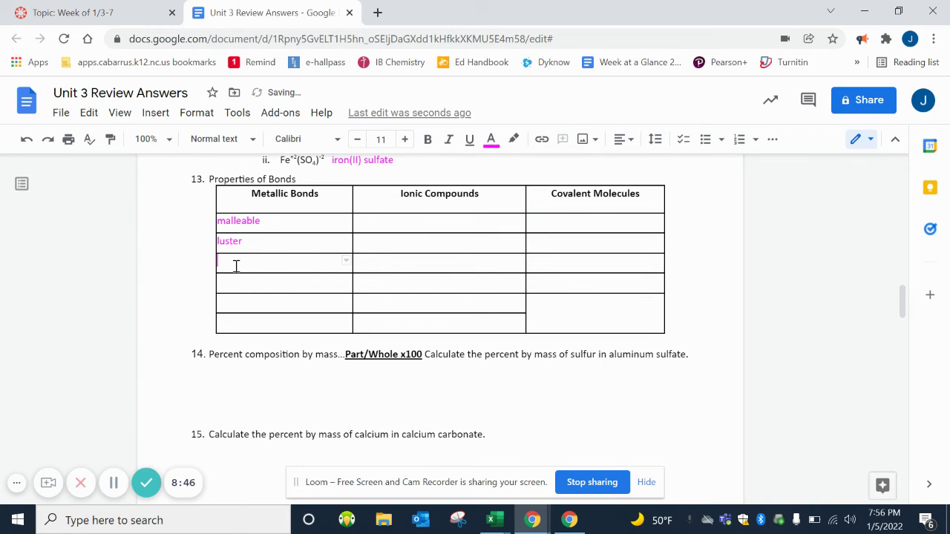
text(ductile)
click(222, 279)
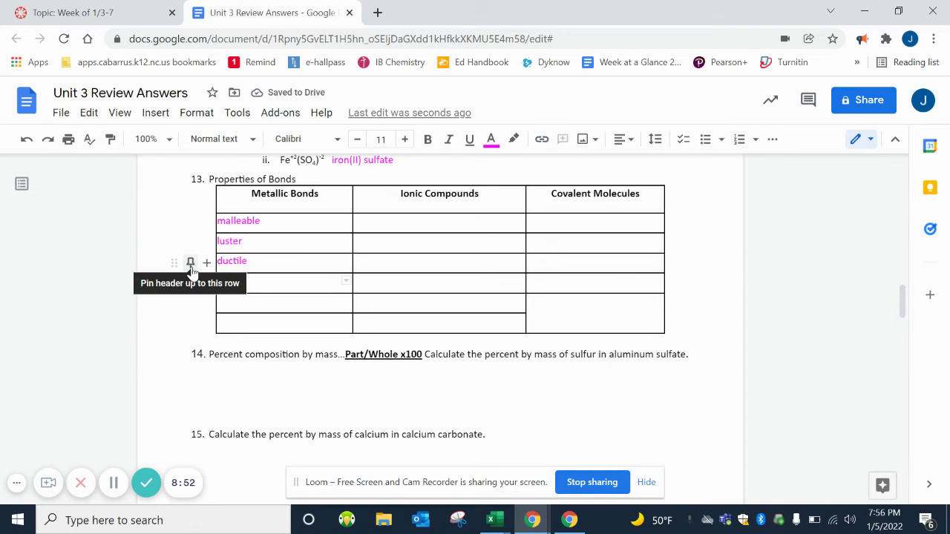
text(High m)
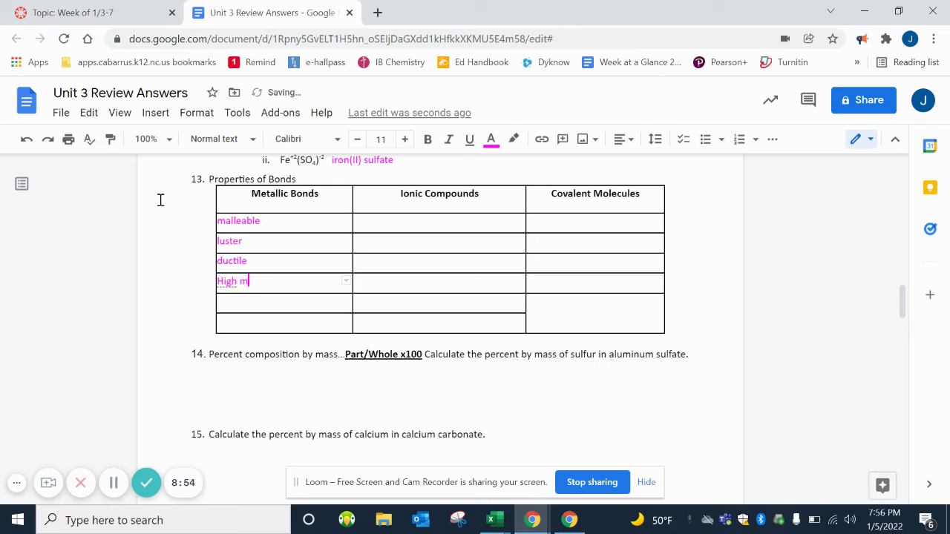
text(elting/boiling point)
Enter "Not soluble (don't dissolve in water" in the fifth Metallic Bonds row
key(Down)
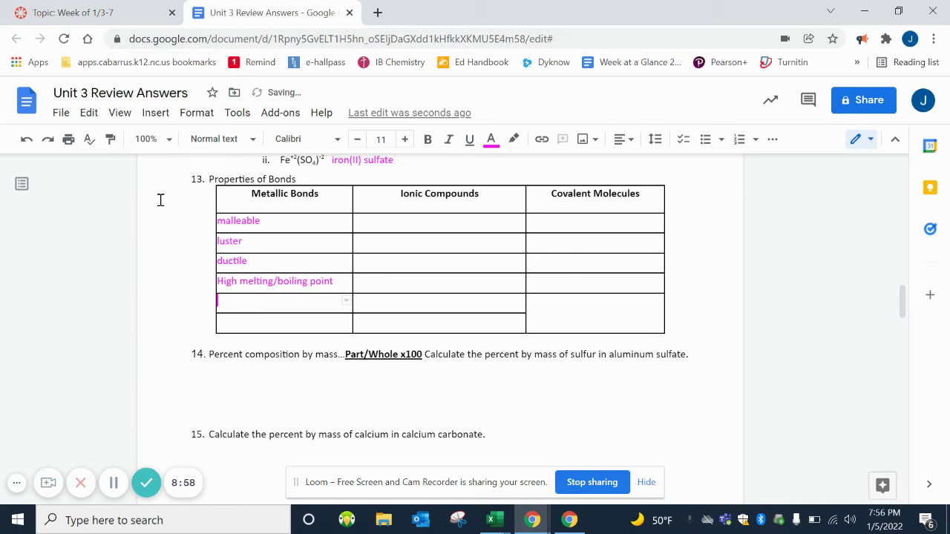
text(Not solub)
text(e)
key(BackSpace)
key(BackSpace)
key(BackSpace)
key(BackSpace)
text(luble (don't dis)
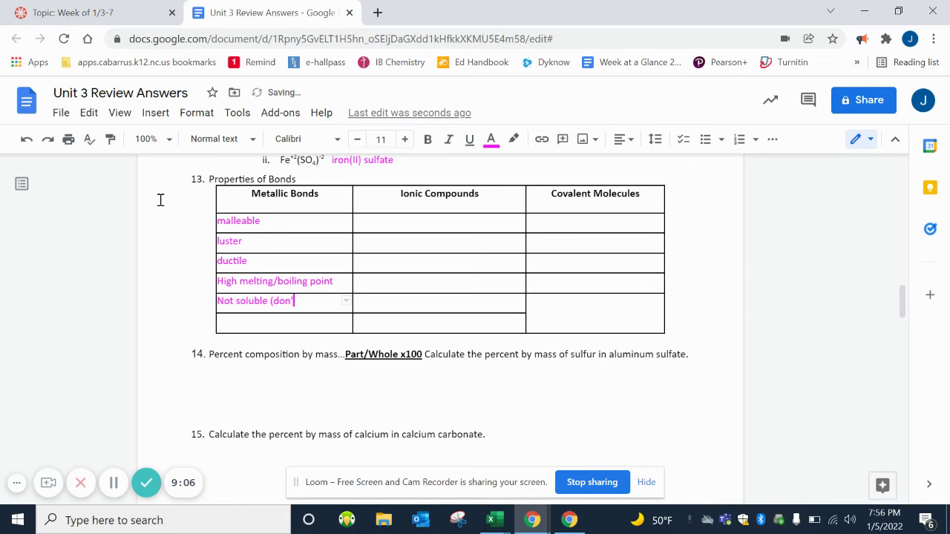
text(solve in water)
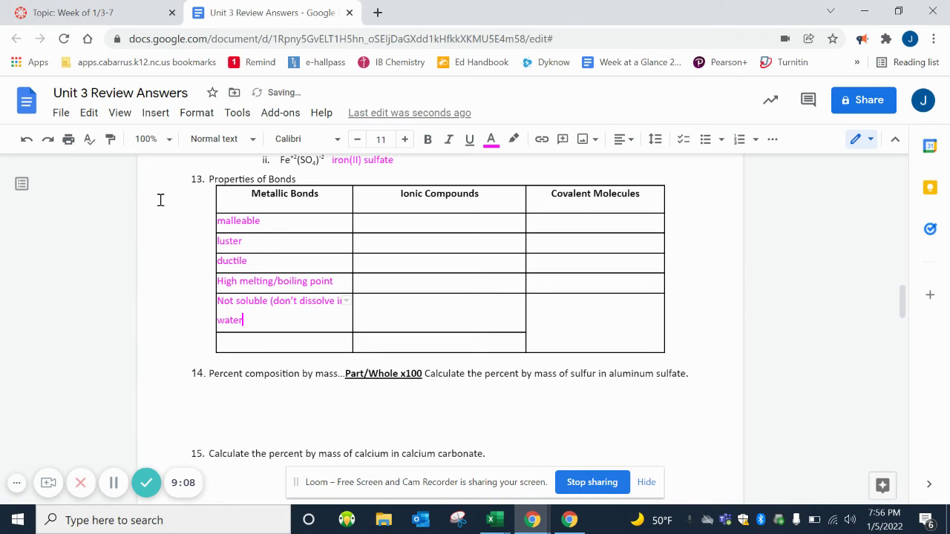
Enter "Conduct when solid" in the last Metallic Bonds row
key(Down)
click(174, 222)
text(c)
key(BackSpace)
click(226, 341)
text(conduct when solid)
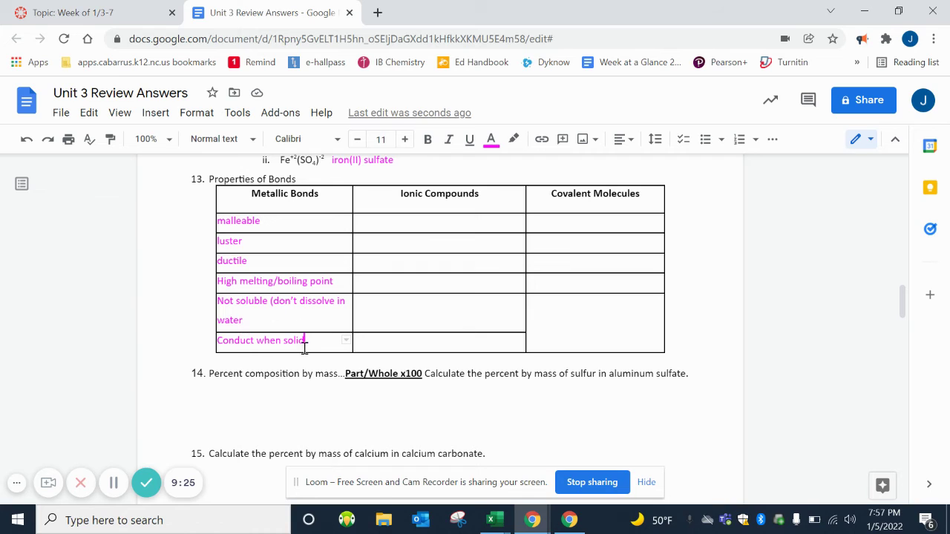
Fill the first three Ionic Compounds rows with "Hard", "brittle" and "High melting and boiling points"
click(390, 221)
text(Hard)
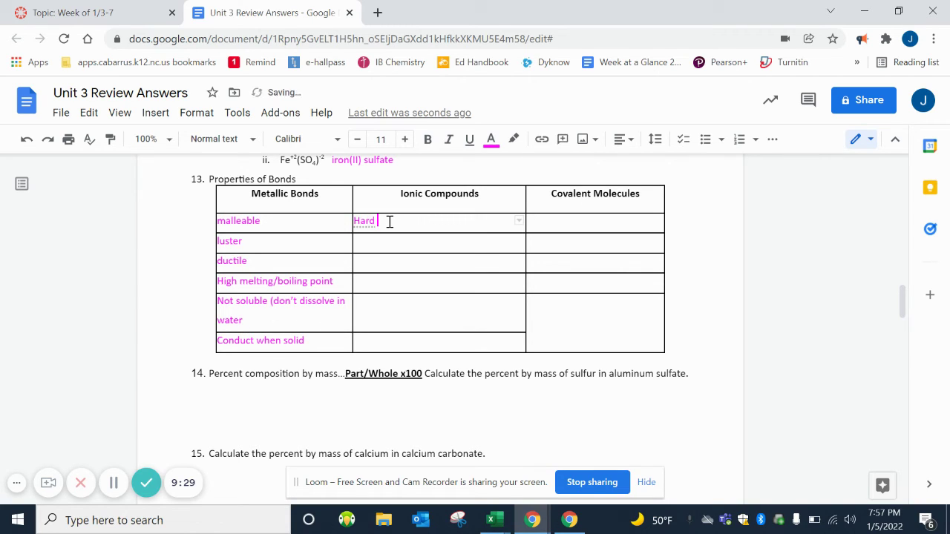
key(Down)
text(brittle)
key(Down)
text(High melting p)
key(BackSpace)
text(and boiling points)
Enter "Dissolve in water, are soluble" in the fourth Ionic Compounds row
key(Down)
text(d)
text(issolve)
text( in water, an)
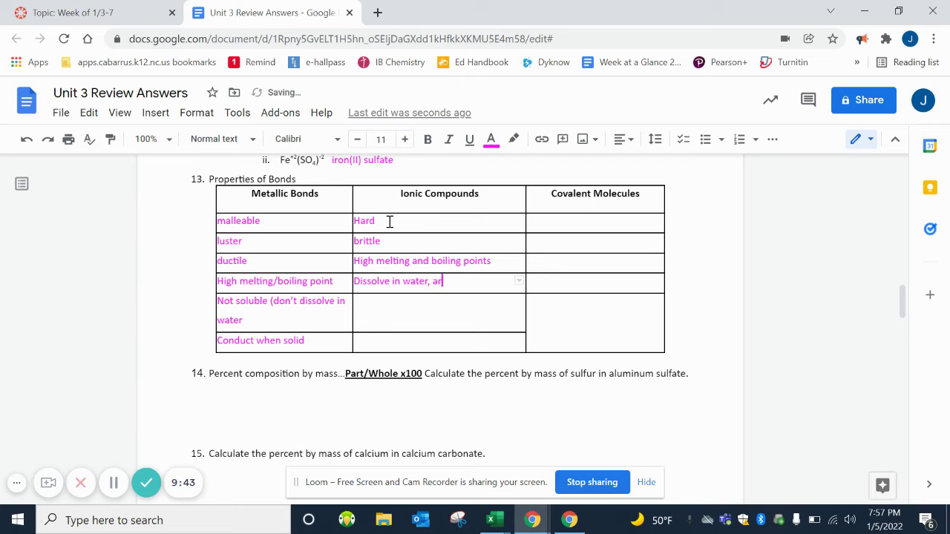
text(e soluble)
Fill the last two Ionic Compounds rows with "Conduct when molten" and "Conduct when dissolved"
key(Down)
text(conduct when)
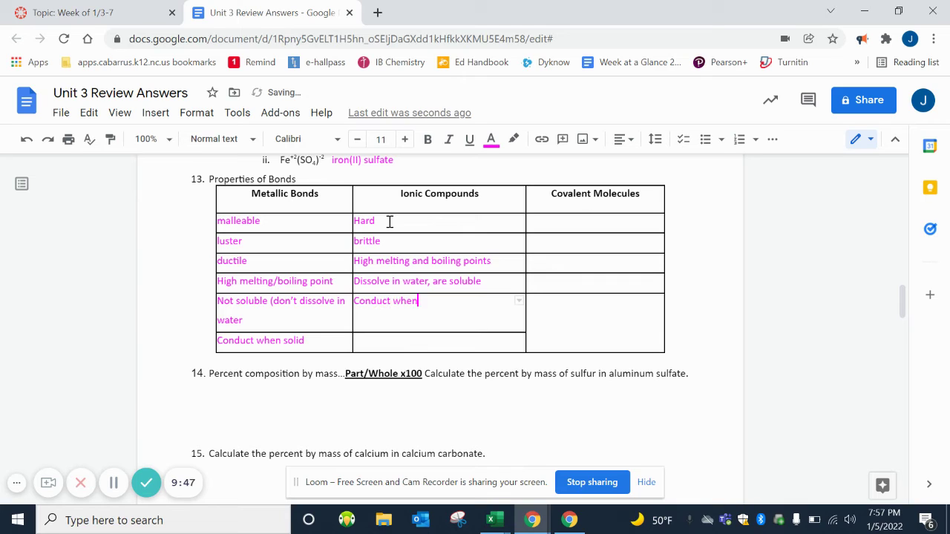
text( molten)
click(383, 340)
text(conduct)
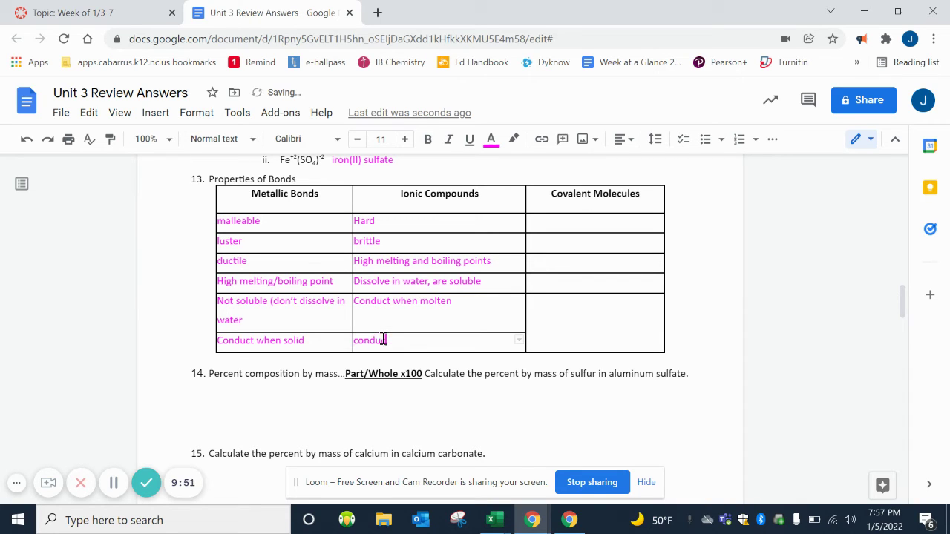
text( when dis)
text(solved)
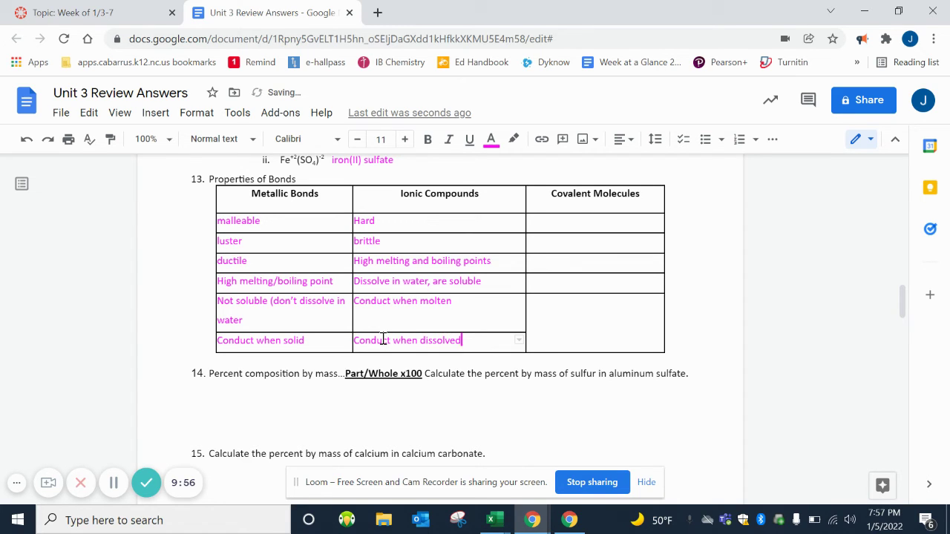
Fill the first two Covalent Molecules rows with "Low melting/boiling points" and "insulators"
click(585, 223)
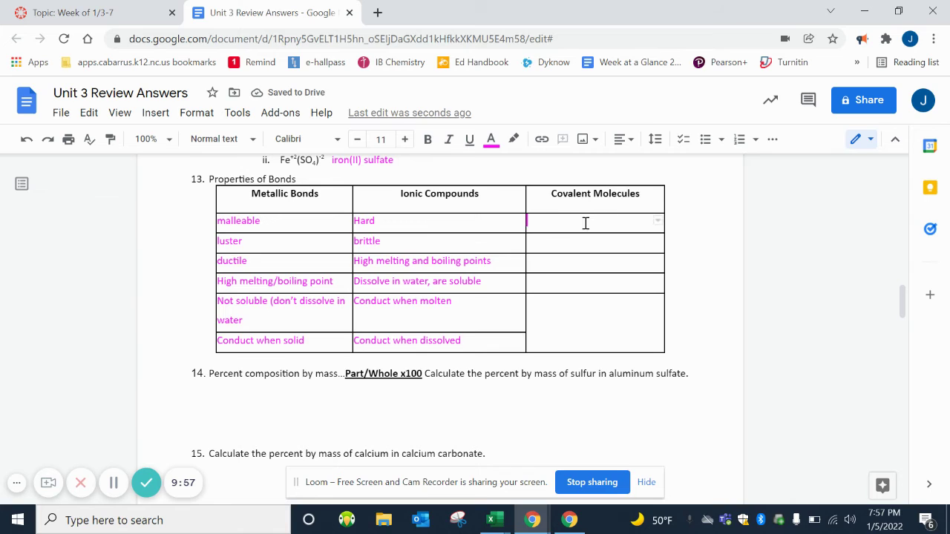
text(Low me)
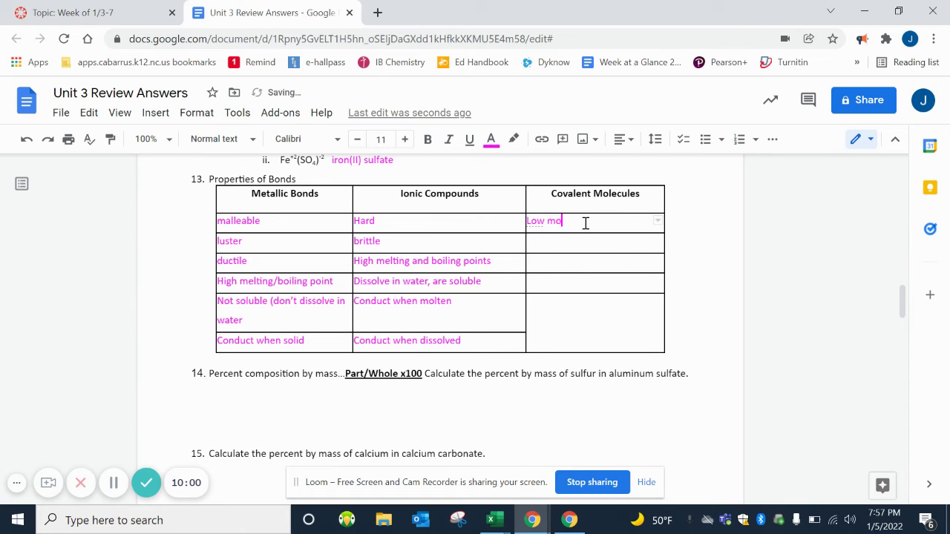
text(lting/boiling points)
key(Tab)
text(insulators)
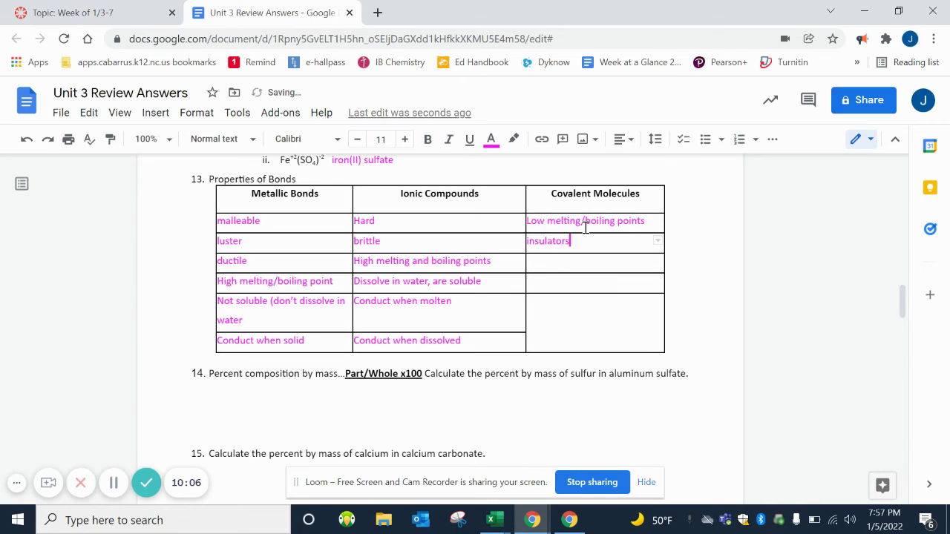
Fill the third and fourth Covalent Molecules rows with "Never conduct" and "Sometimes dissolve"
key(Down)
text(Never conduct)
key(Down)
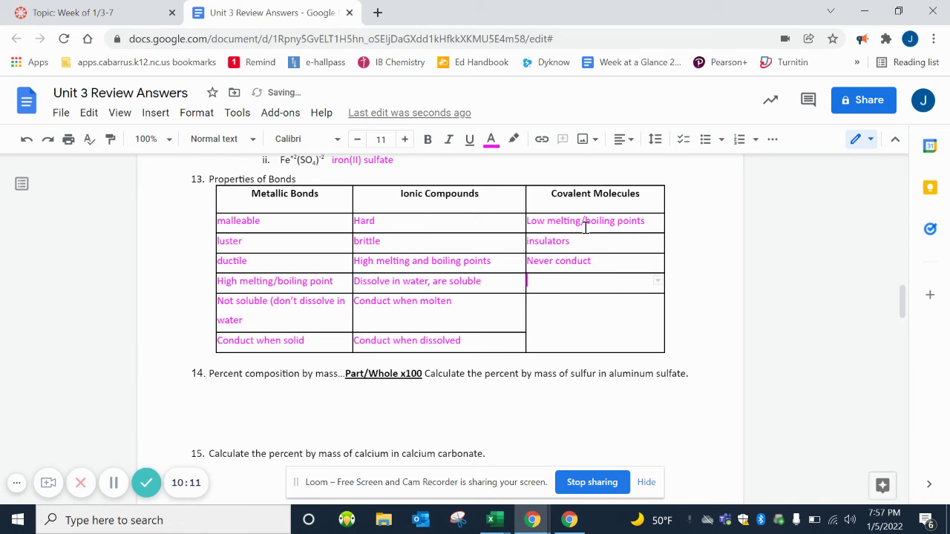
text(Sometimes di)
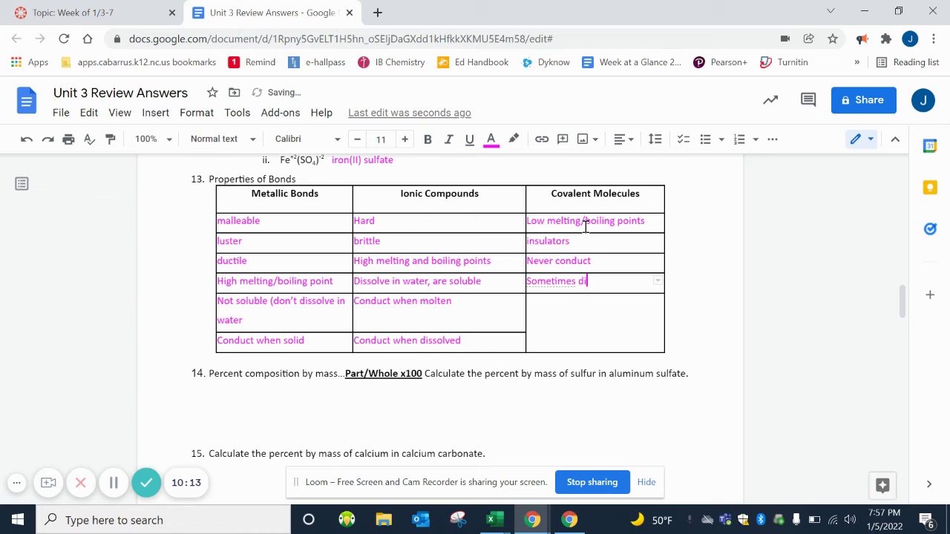
text(ssolve)
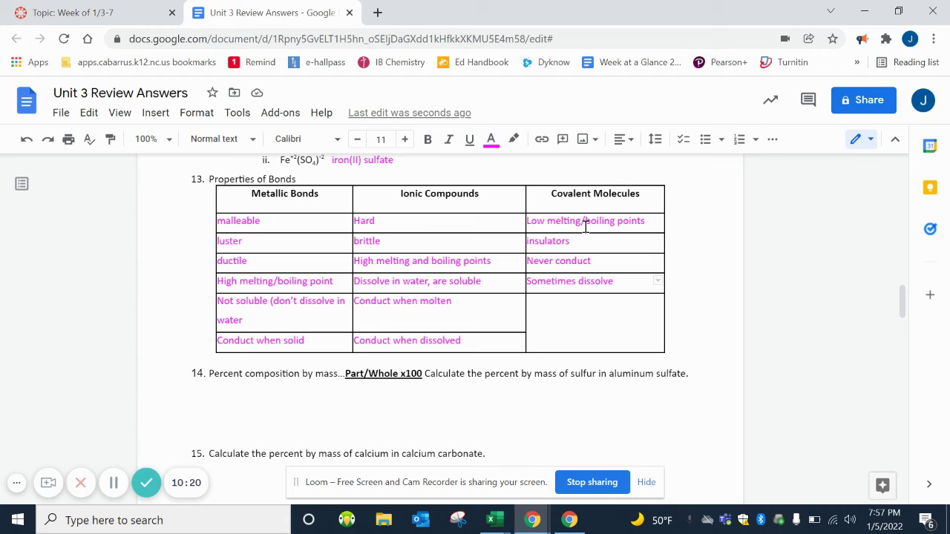
Below question 14, write the ions Al and (SO4) with superscript charges +3 and -2 and a subscript 4
scroll(585, 226, down, 3)
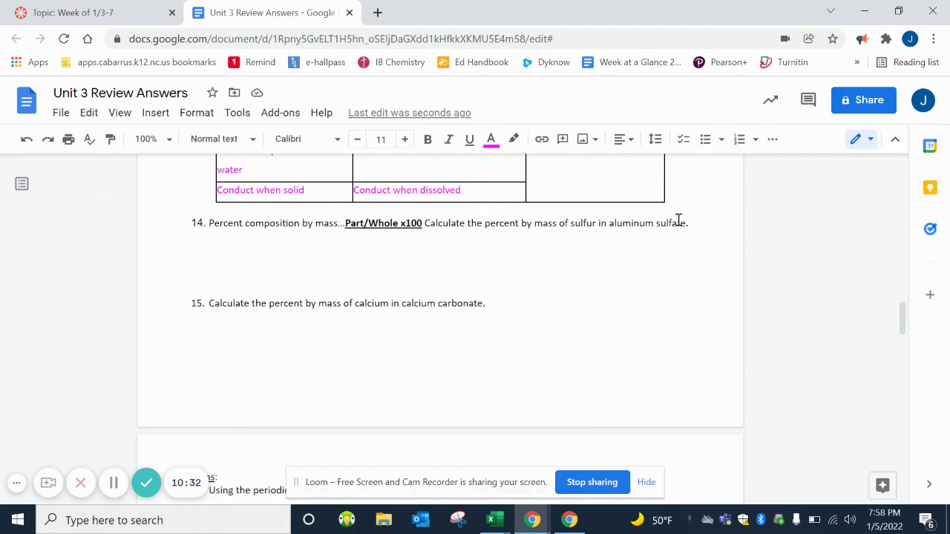
click(231, 236)
text(Al)
key(ctrl+slash)
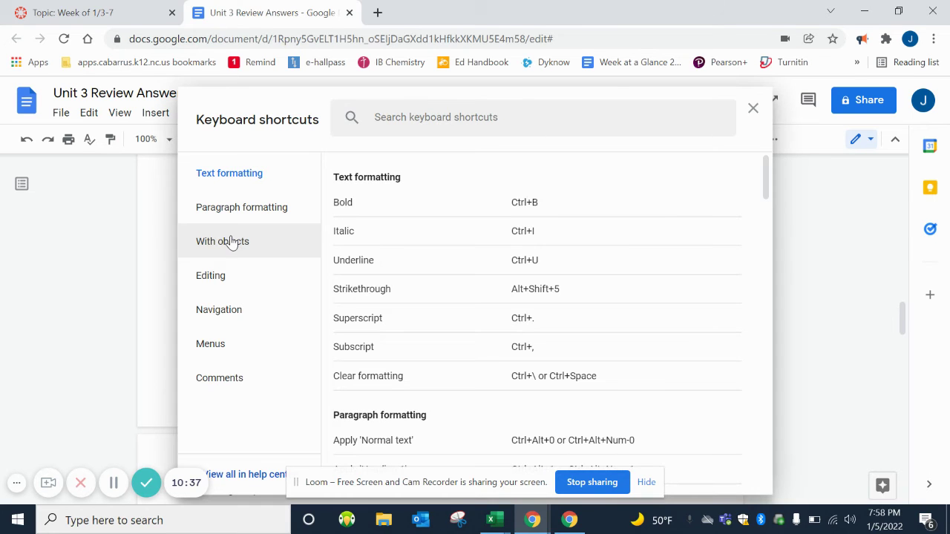
click(152, 245)
key(BackSpace)
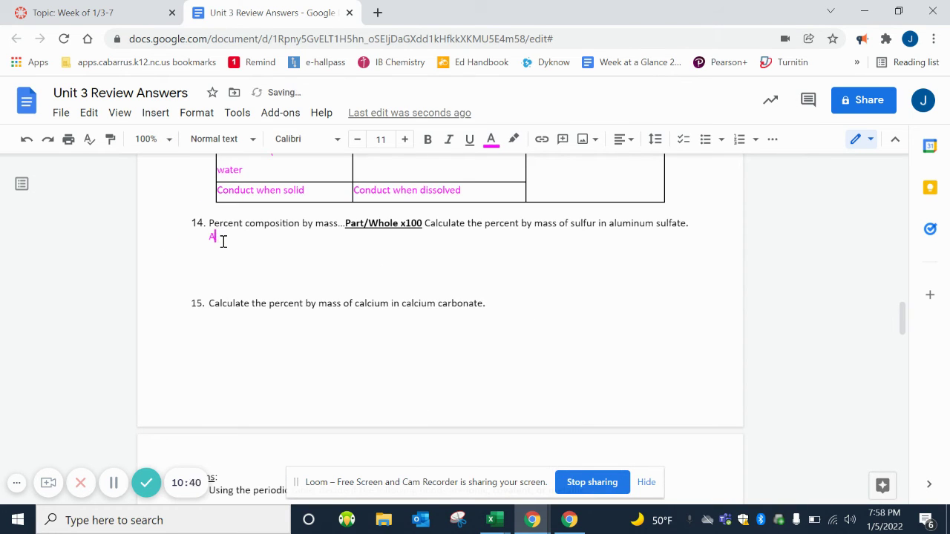
text(l)
key(ctrl+period)
text(3+)
key(BackSpace)
key(BackSpace)
text(33(SO4)-2)
Add the formula Al2(SO4)3 with subscript numbers beside the ions and start a new line
key(Tab)
text(Al2(SO4)3)
key(Return)
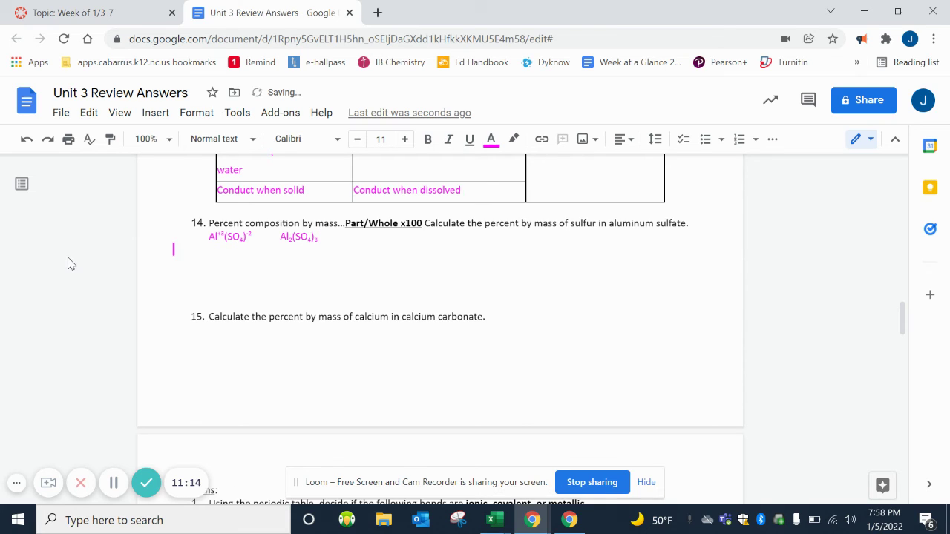
Write the molar mass calculation "(2x26.98) + (3x32.07) + (12x16.00) = 342.17 g/mol" aligned under the aluminum sulfate formula
key(Tab)
key(Tab)
key(Tab)
text((2x26.98) + )
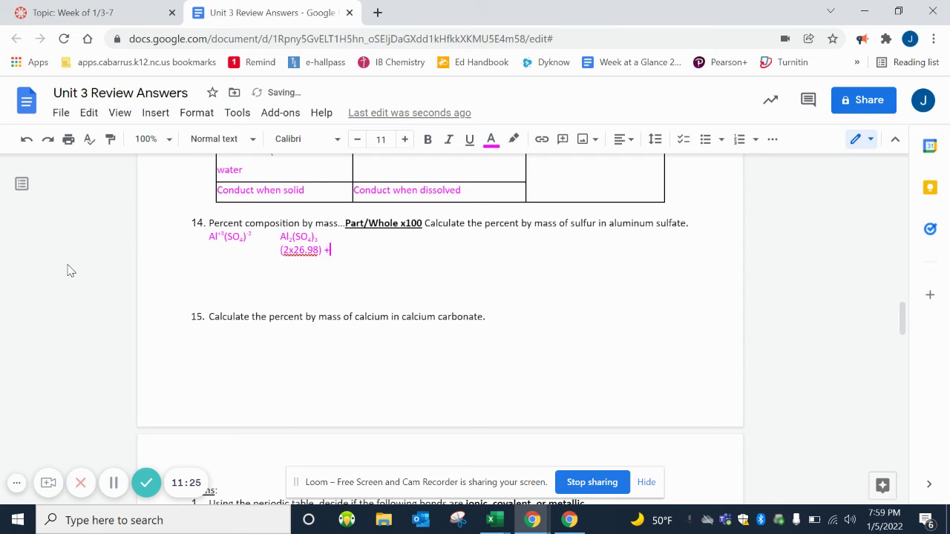
text(()
text(3x32.07) +)
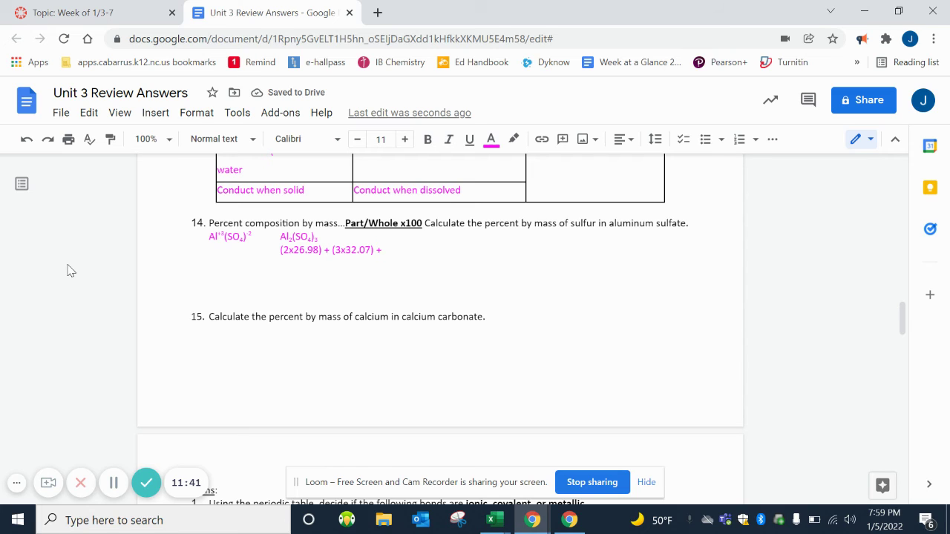
text( (12x16.00)
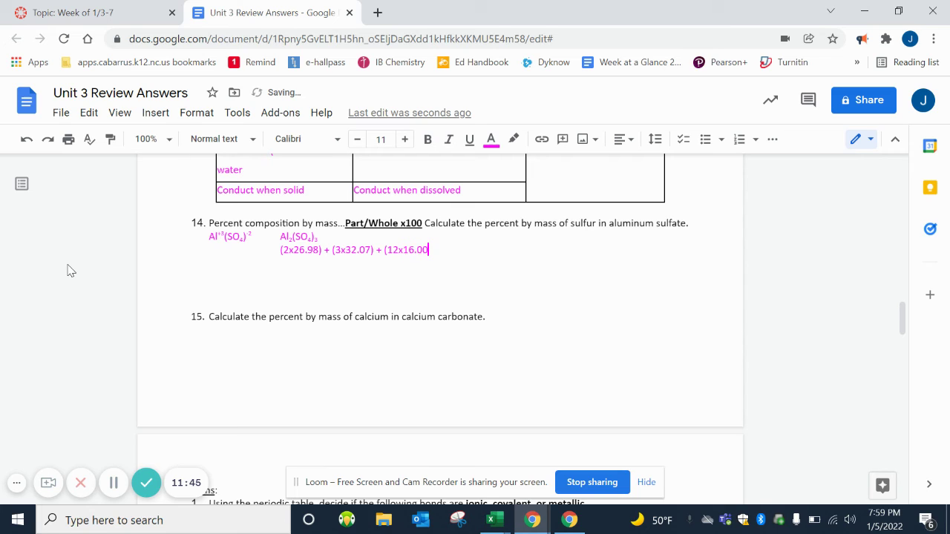
text() = 342.17 g/mol)
key(Down)
key(Tab)
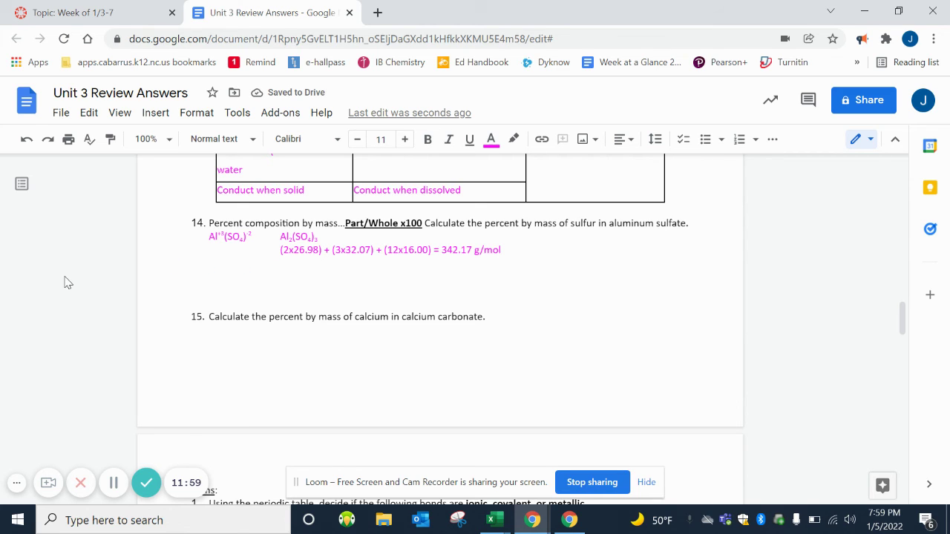
Copy the sulfur term "(3x32.07)" from the molar mass calculation onto an indented line below it, leaving one blank line between
double_click(581, 222)
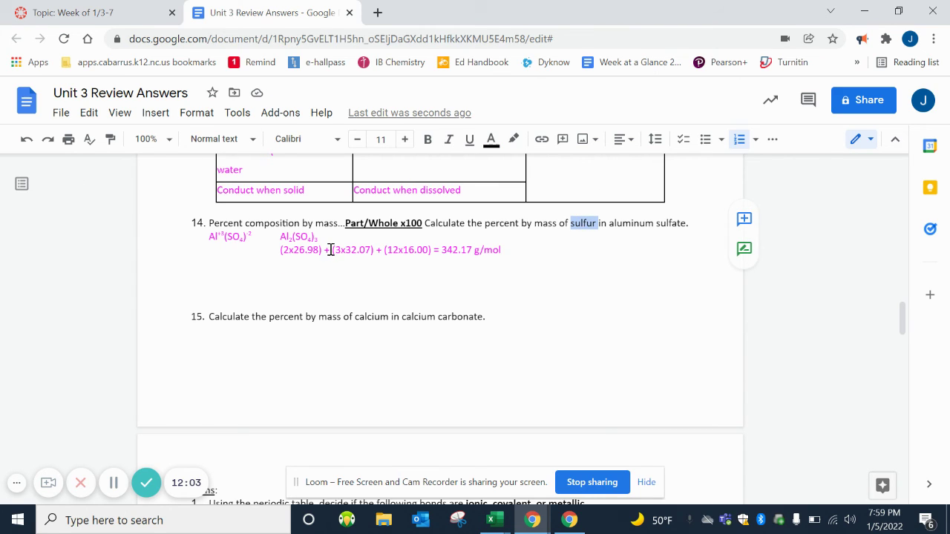
drag(332, 249, 375, 250)
key(ctrl+c)
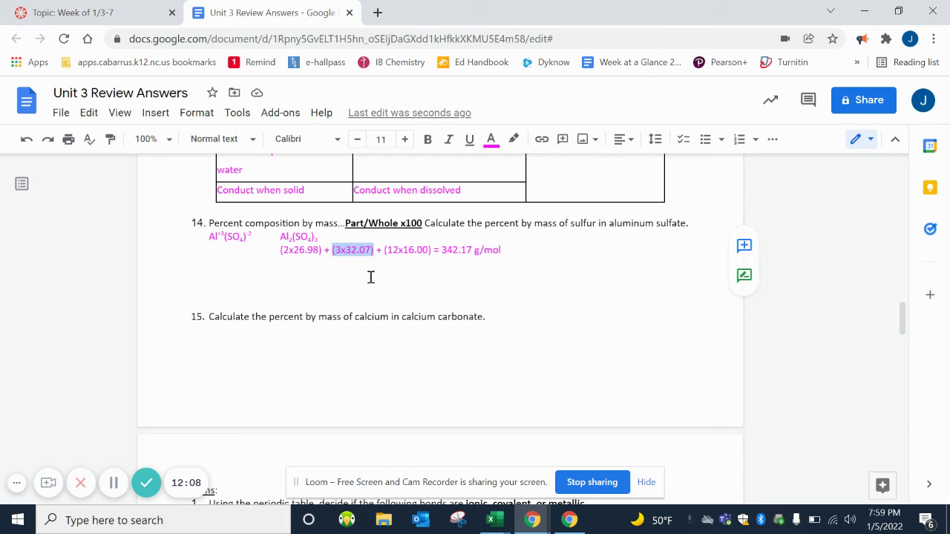
click(365, 271)
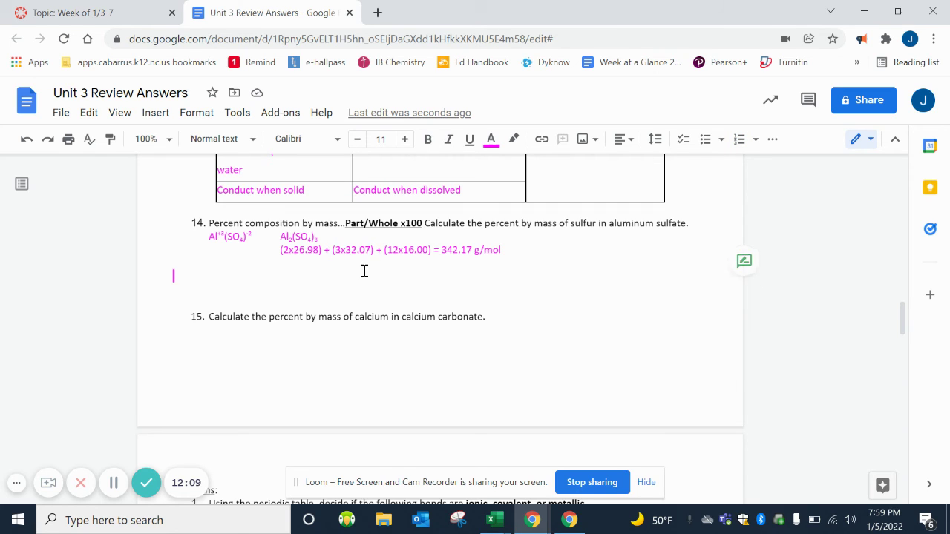
key(Tab)
key(Tab)
key(Tab)
key(ctrl+v)
Underline "(3x32.07)" as the fraction's numerator and add "x100" after it without underlining
drag(284, 279, 323, 276)
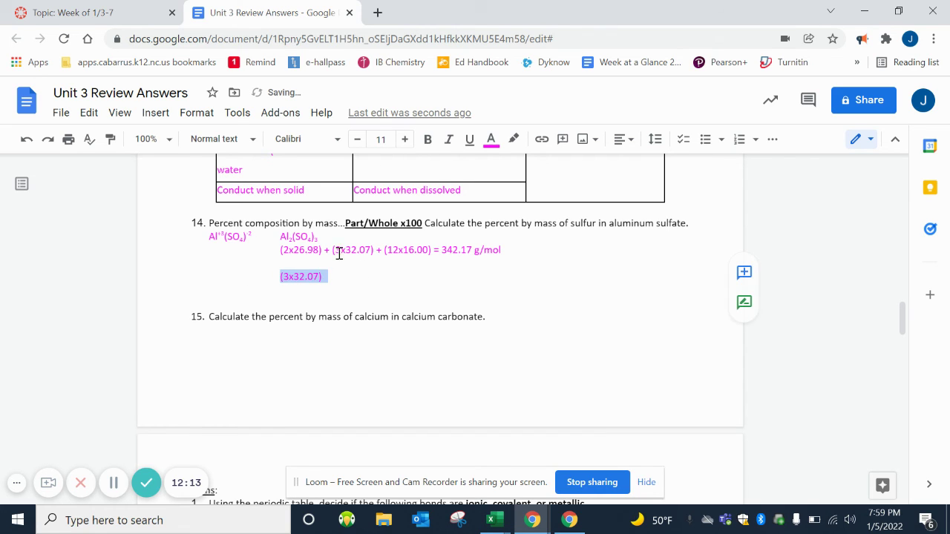
click(465, 147)
click(393, 274)
click(469, 144)
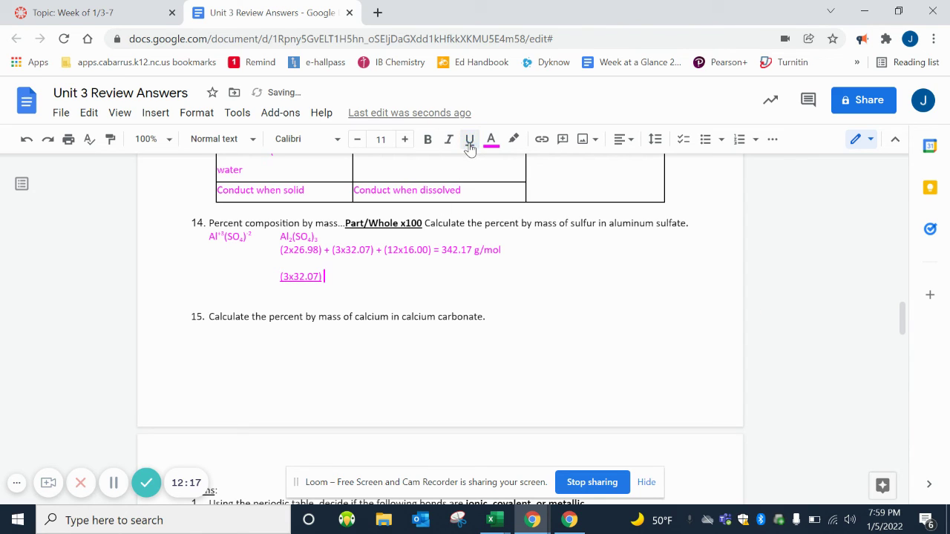
text(x100)
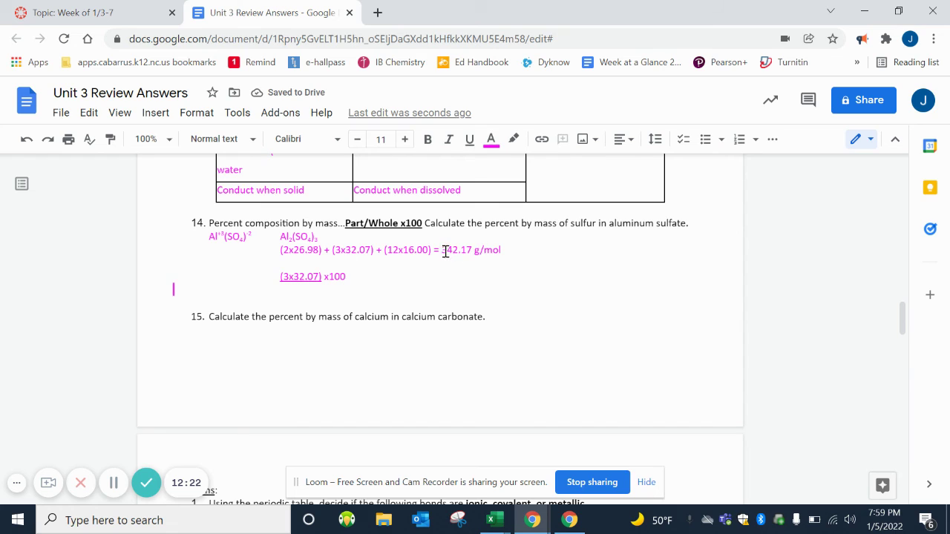
Copy the molar mass 342.17 under the numerator as the denominator and complete the equation with "= 28.12%S"
drag(442, 250, 471, 250)
key(ctrl+c)
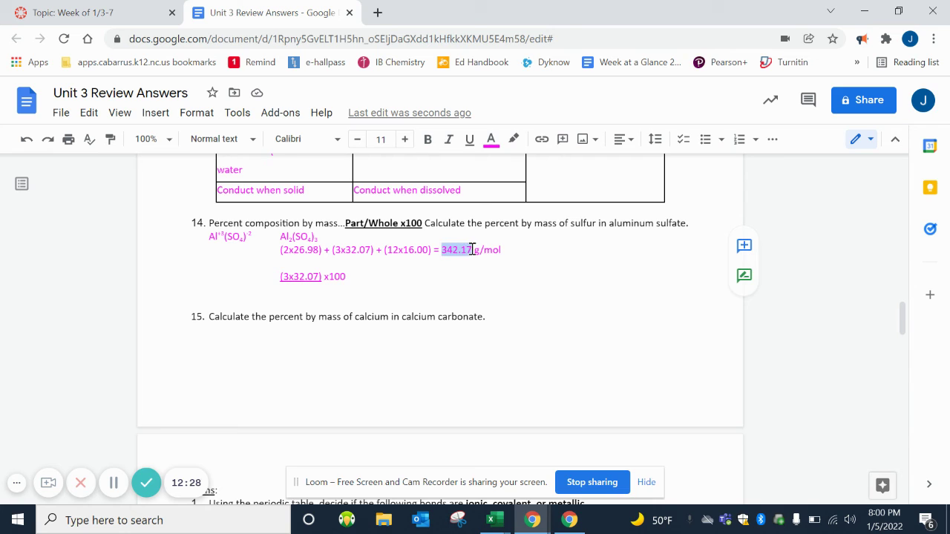
click(300, 289)
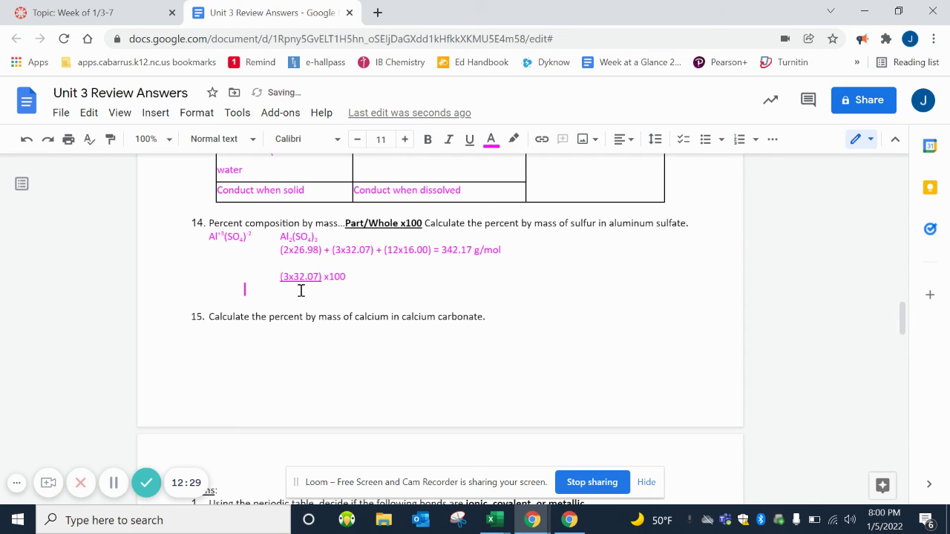
key(Tab)
key(ctrl+v)
click(387, 274)
text(= )
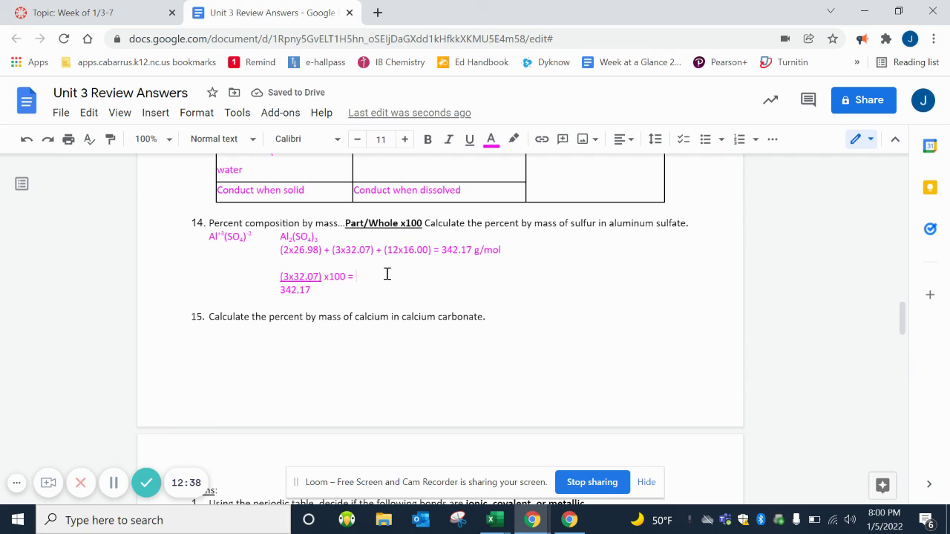
text(28.12%)
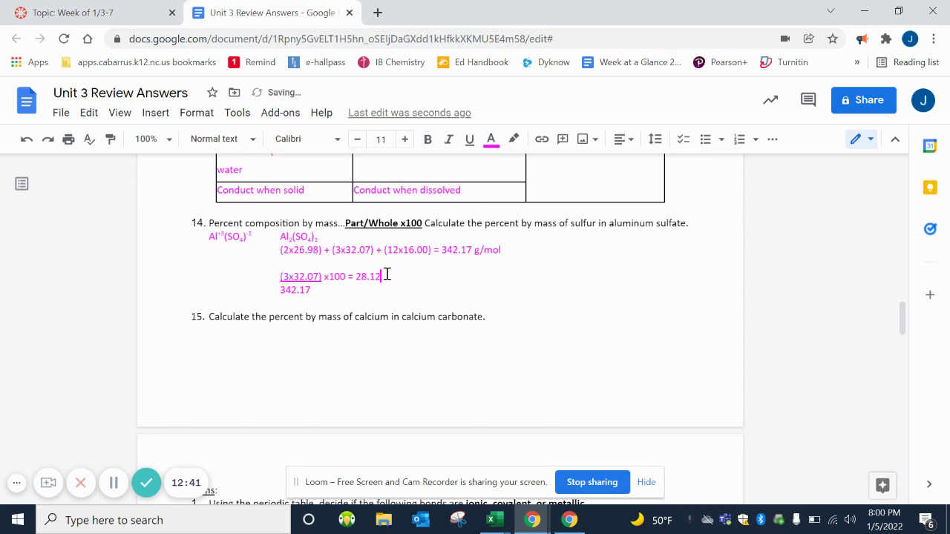
text(S)
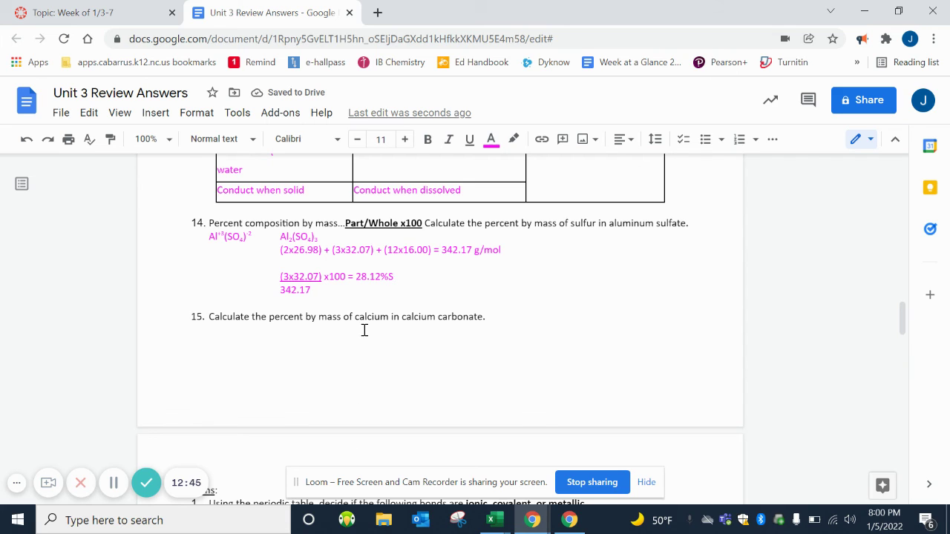
Delete the blank line between the sulfur calculation and question 15
click(369, 305)
key(Delete)
click(347, 314)
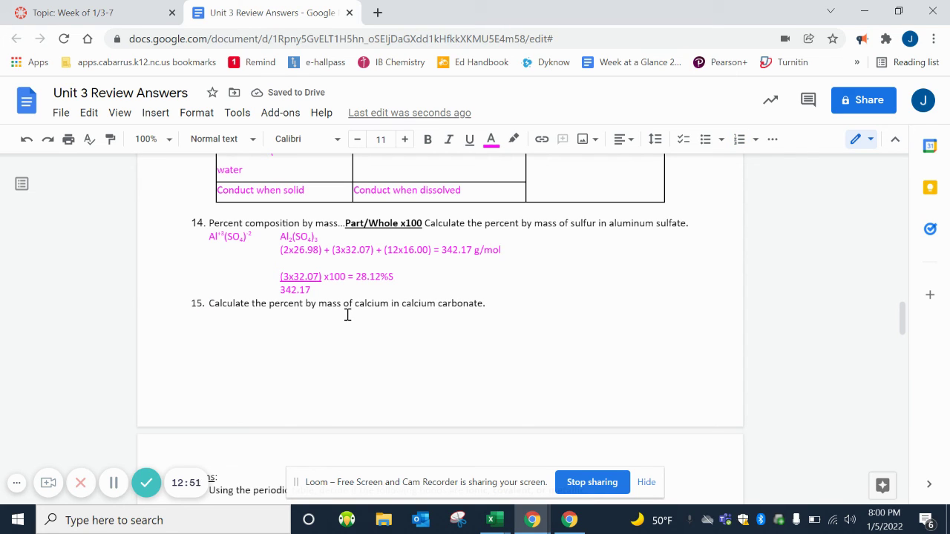
Below question 15, write the ions Ca and (CO3) with superscript charges +2 and -2 and a subscript 3
click(491, 229)
click(428, 314)
text(Ca)
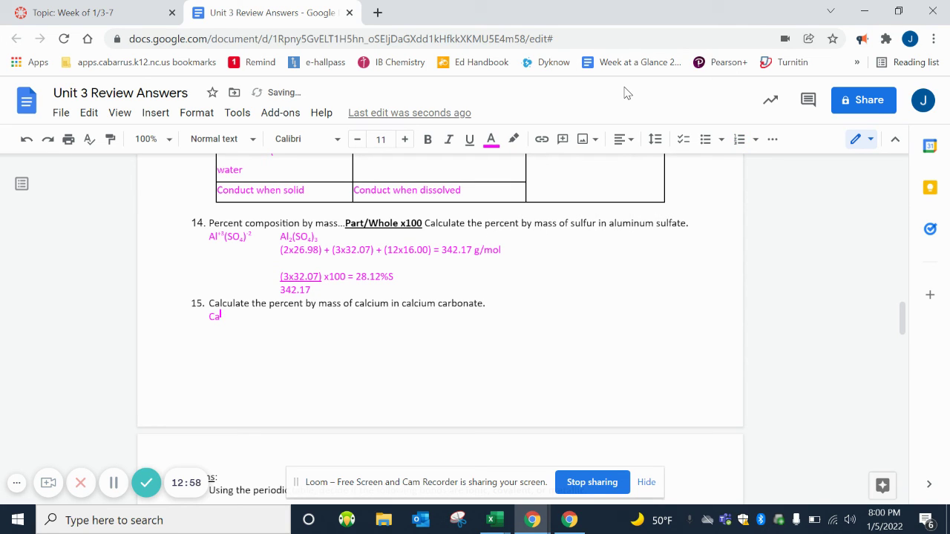
text(+2)
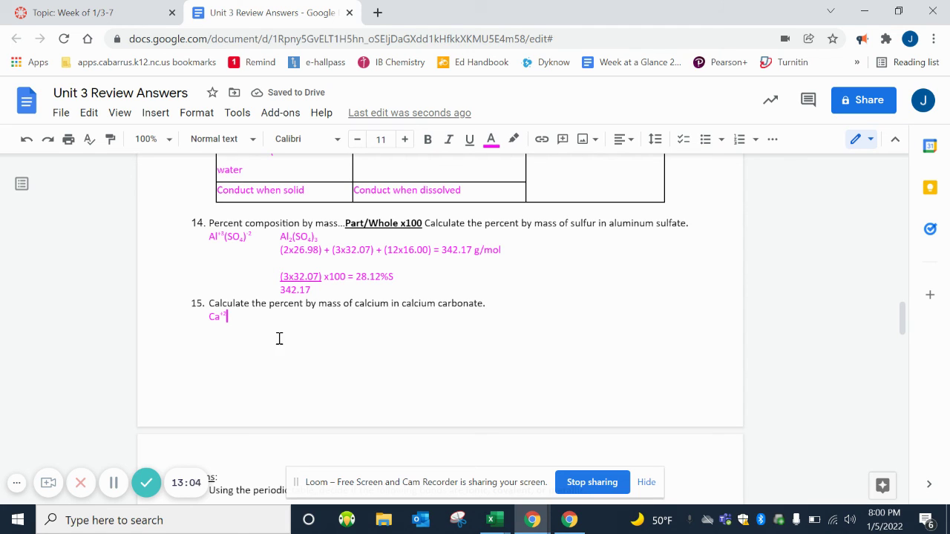
text((CO)
key(ctrl+comma)
text(3))
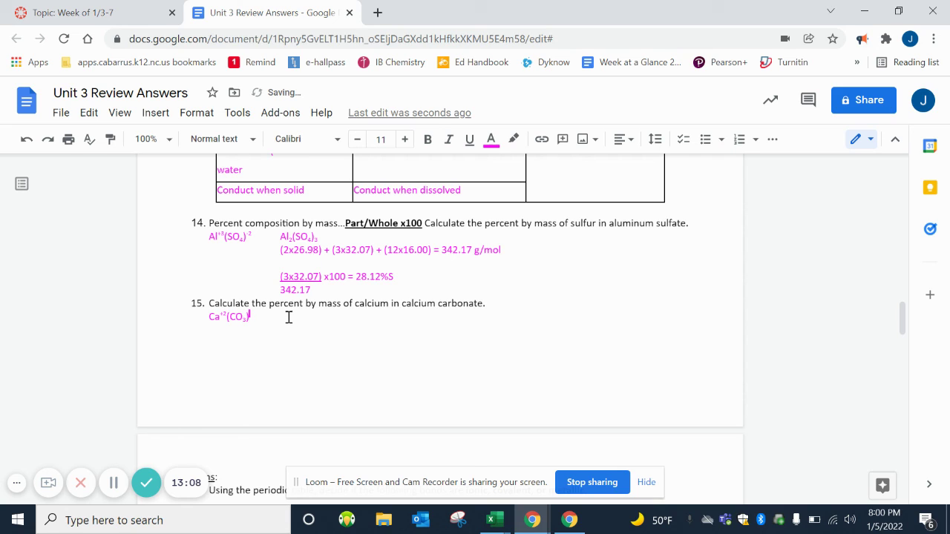
text(-2)
Beside the ions, add "Ca2(CO3)2 REDUCE CaCO3" with the formula numbers as subscripts
text(  Ca)
text(1)
key(ctrl+comma)
text((CO3)
key(ctrl+comma)
text())
key(ctrl+comma)
text(2)
key(ctrl+comma)
text(REDUCE CaCO3)
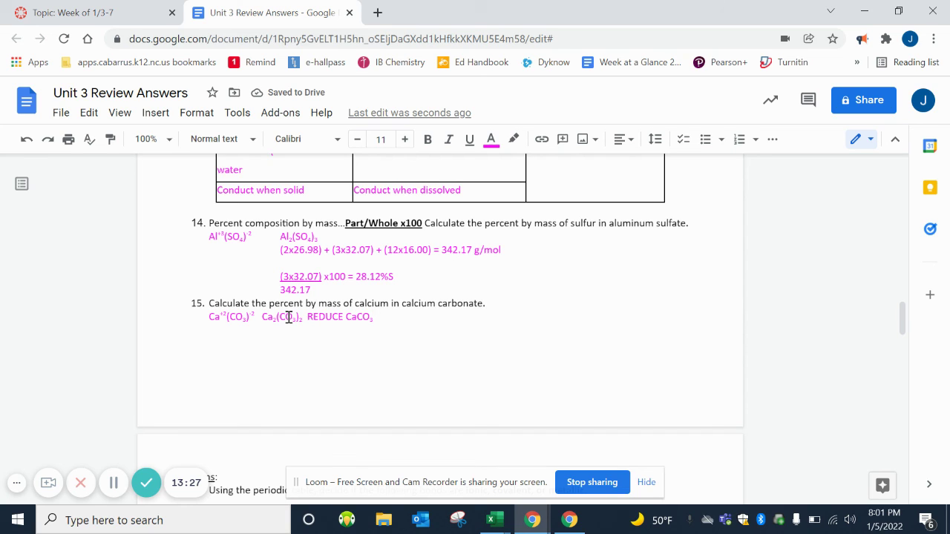
Write the molar mass calculation "40.08 + 12.01 + (3x16.00) = 100.09 g/mol" on an indented line under the reduced calcium carbonate formula
key(Return)
key(Tab)
key(Tab)
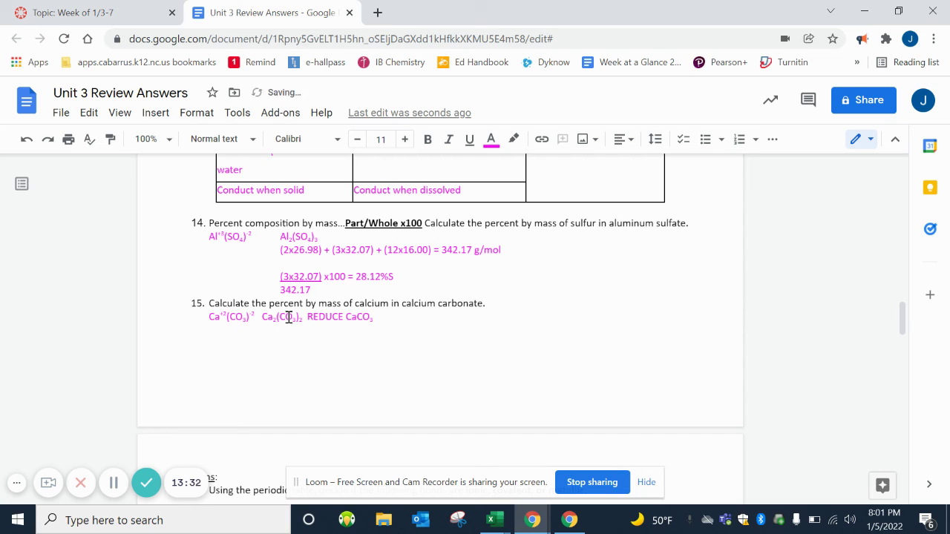
key(Tab)
key(Tab)
text(40.08 + 12.01 + (316.00))
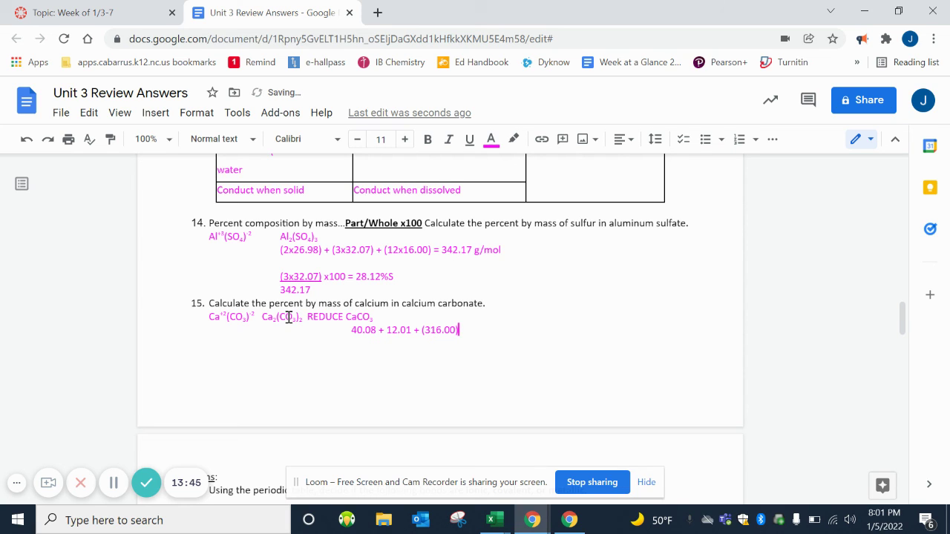
key(Left)
key(Left)
key(Left)
key(Left)
key(Left)
key(Left)
text(x)
key(Right)
key(Right)
text(= 100.09 g/mol)
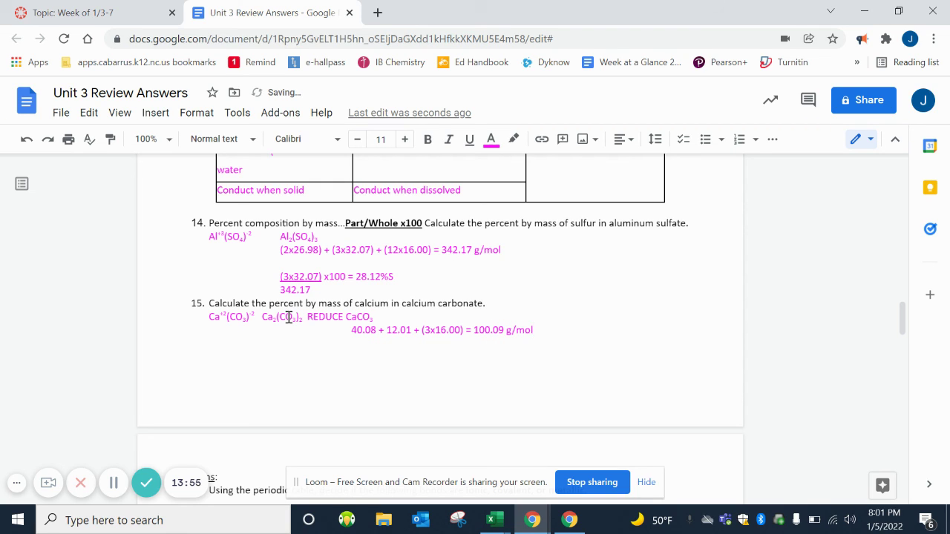
Copy calcium's mass 40.08 onto an indented line below the molar mass calculation, leaving one blank line between
click(352, 331)
drag(352, 331, 376, 331)
key(ctrl+c)
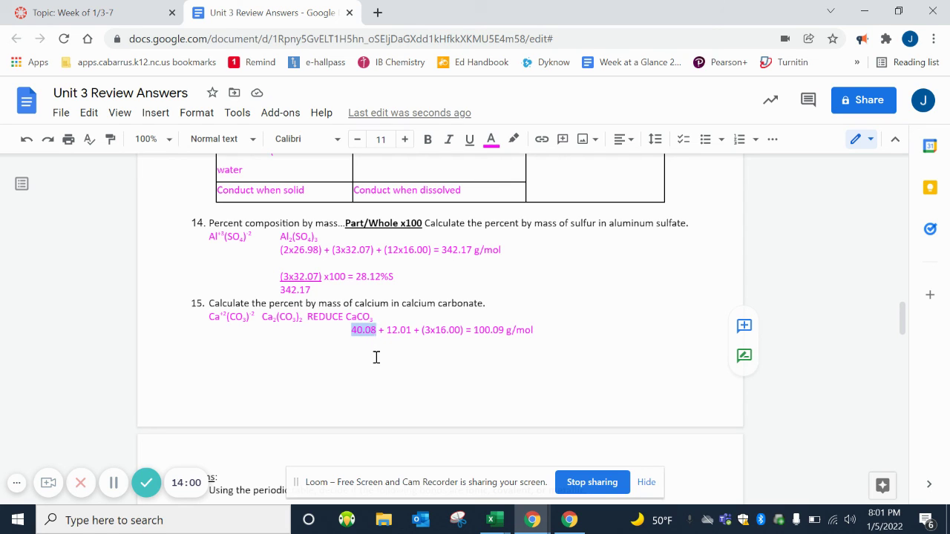
click(367, 350)
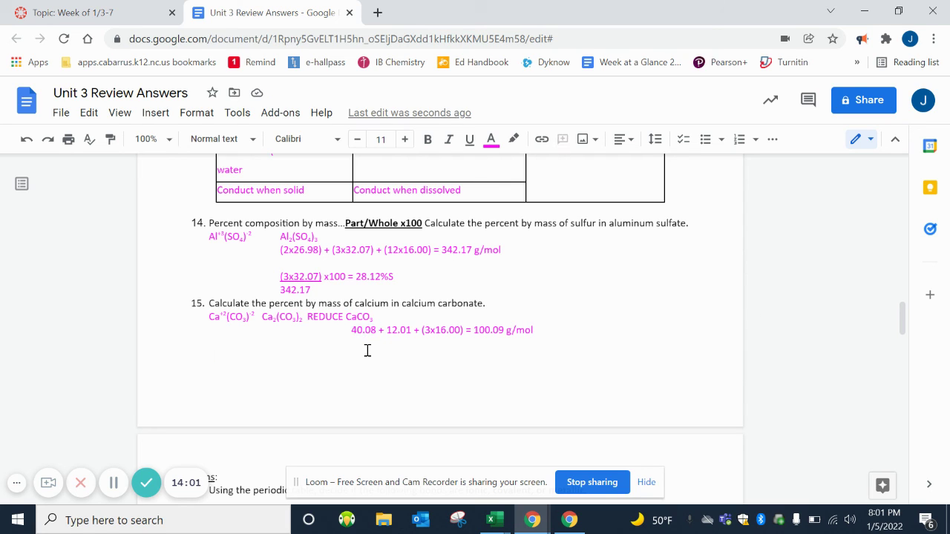
key(Tab)
key(Tab)
key(Tab)
key(ctrl+v)
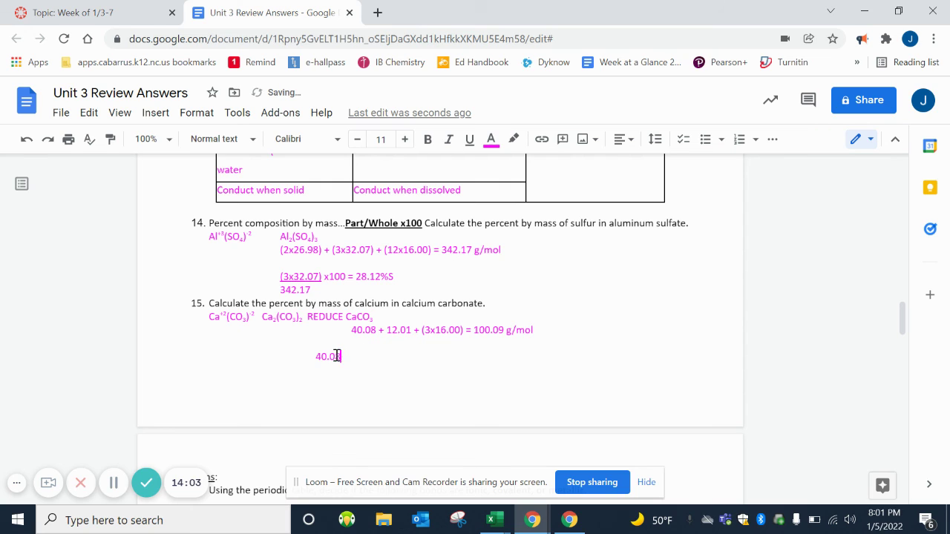
Underline only 40.08 as the numerator, without its indent, and add "x100" after it without underlining
triple_click(336, 356)
click(469, 139)
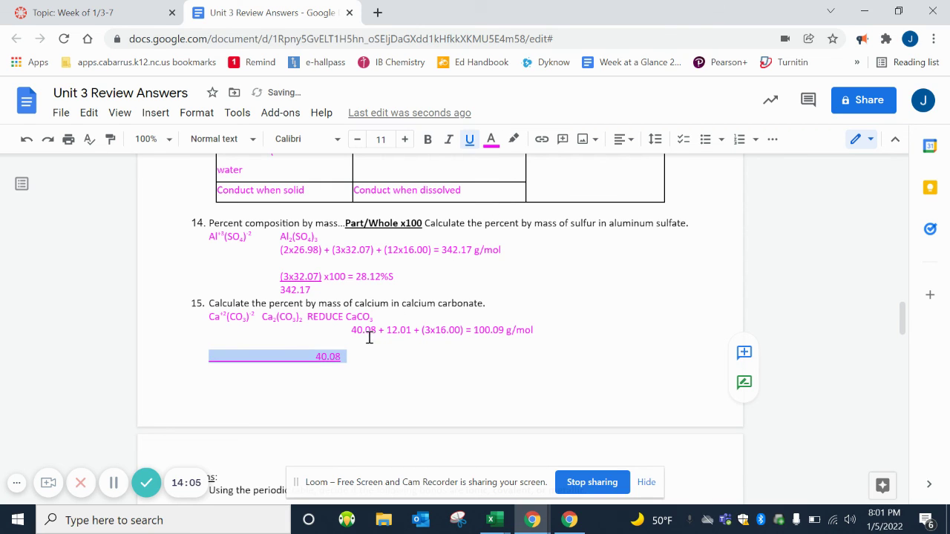
click(357, 346)
drag(319, 357, 201, 361)
click(469, 139)
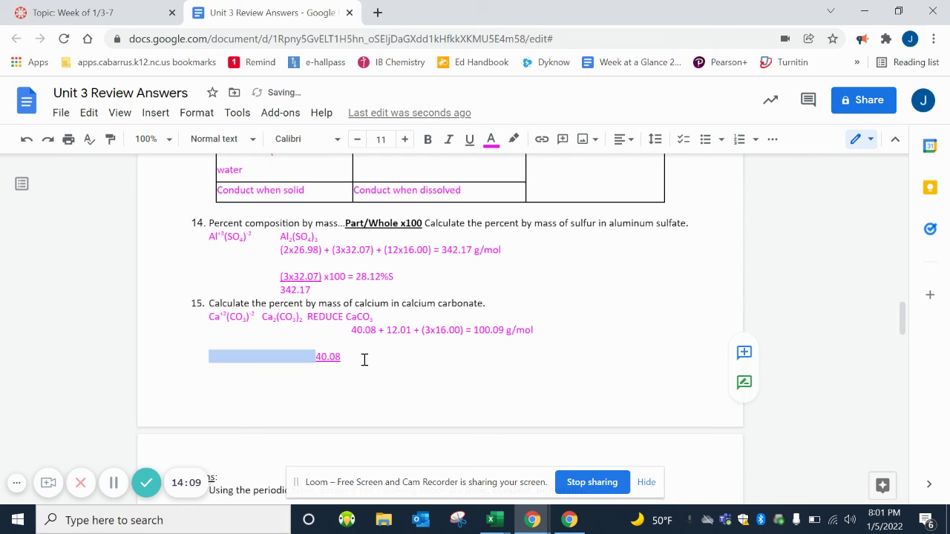
click(364, 358)
click(469, 139)
text(x100)
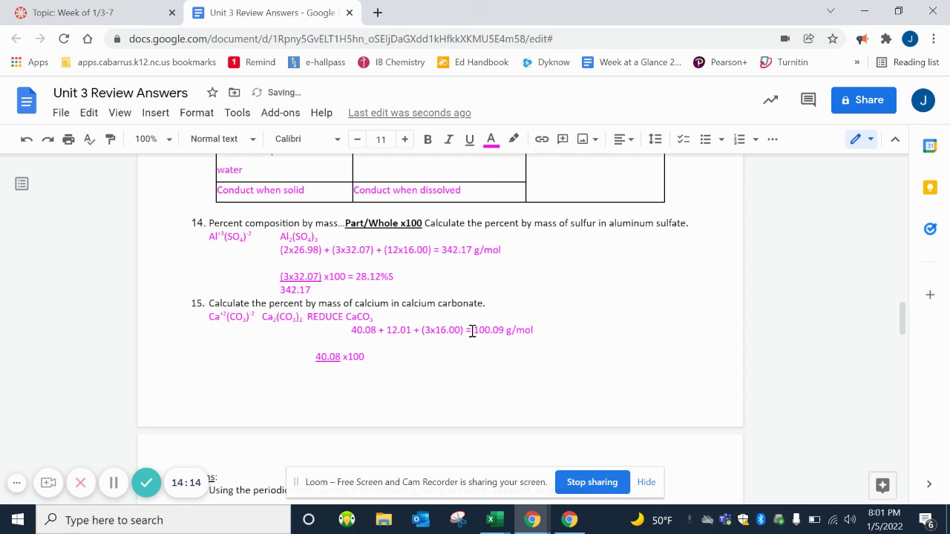
Write 100.09 under 40.08 as the denominator and complete the equation with "= 40.04%"
drag(472, 329, 505, 330)
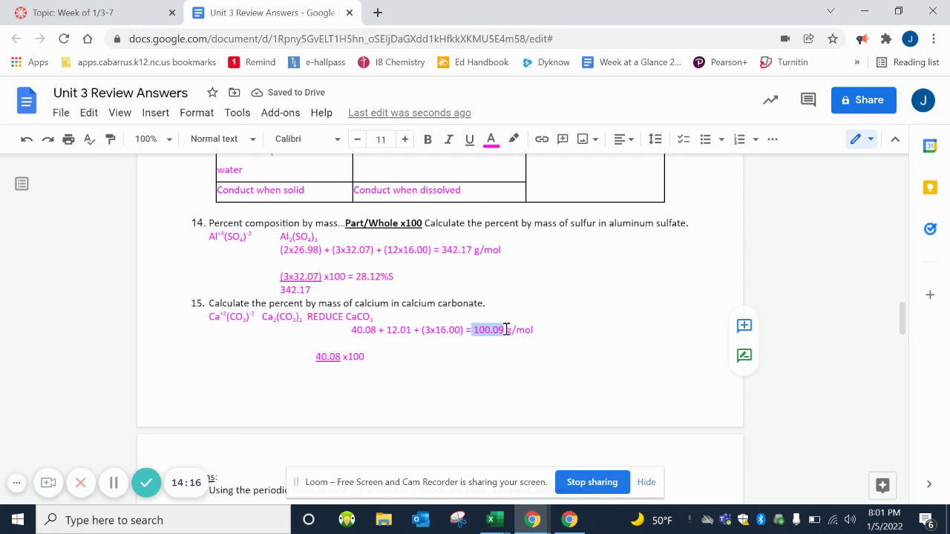
click(317, 372)
key(Tab)
key(Tab)
key(Tab)
text(100.09)
click(401, 356)
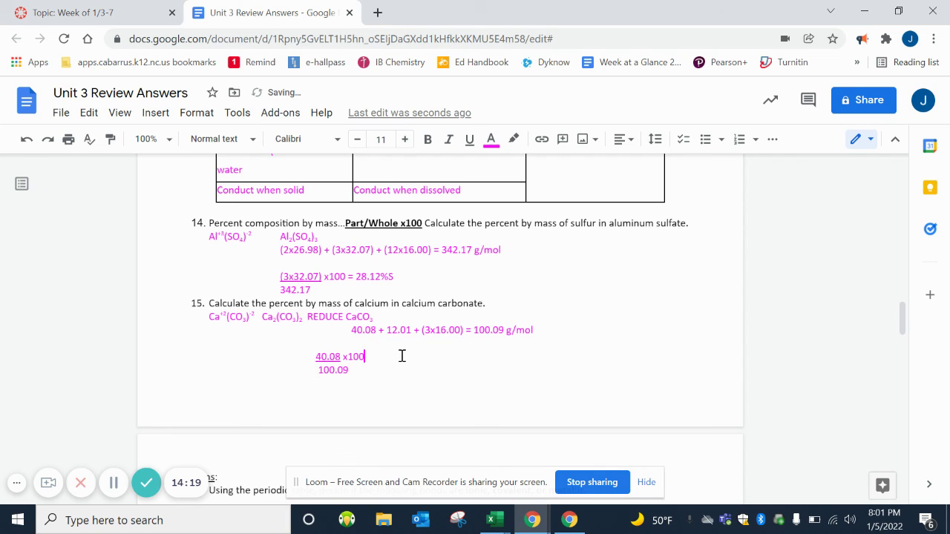
key(Tab)
text(= 40.04%)
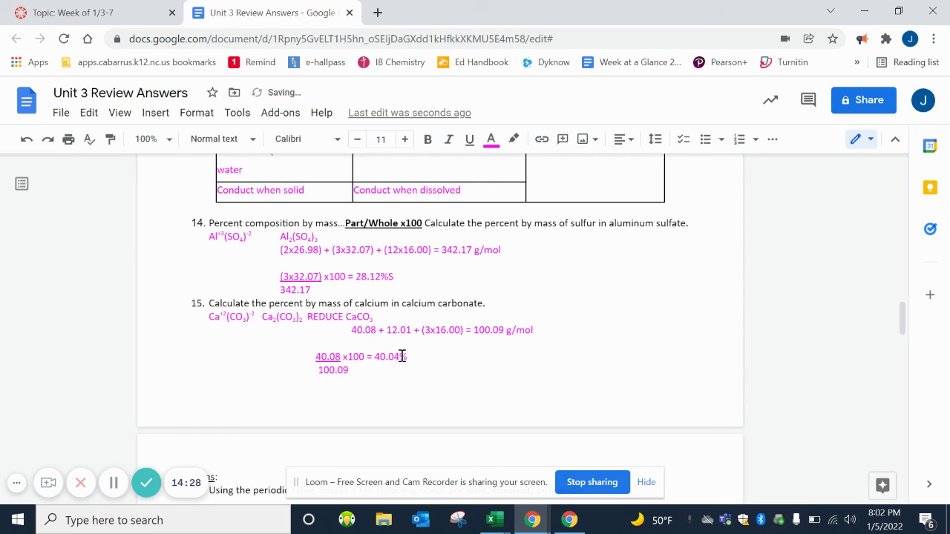